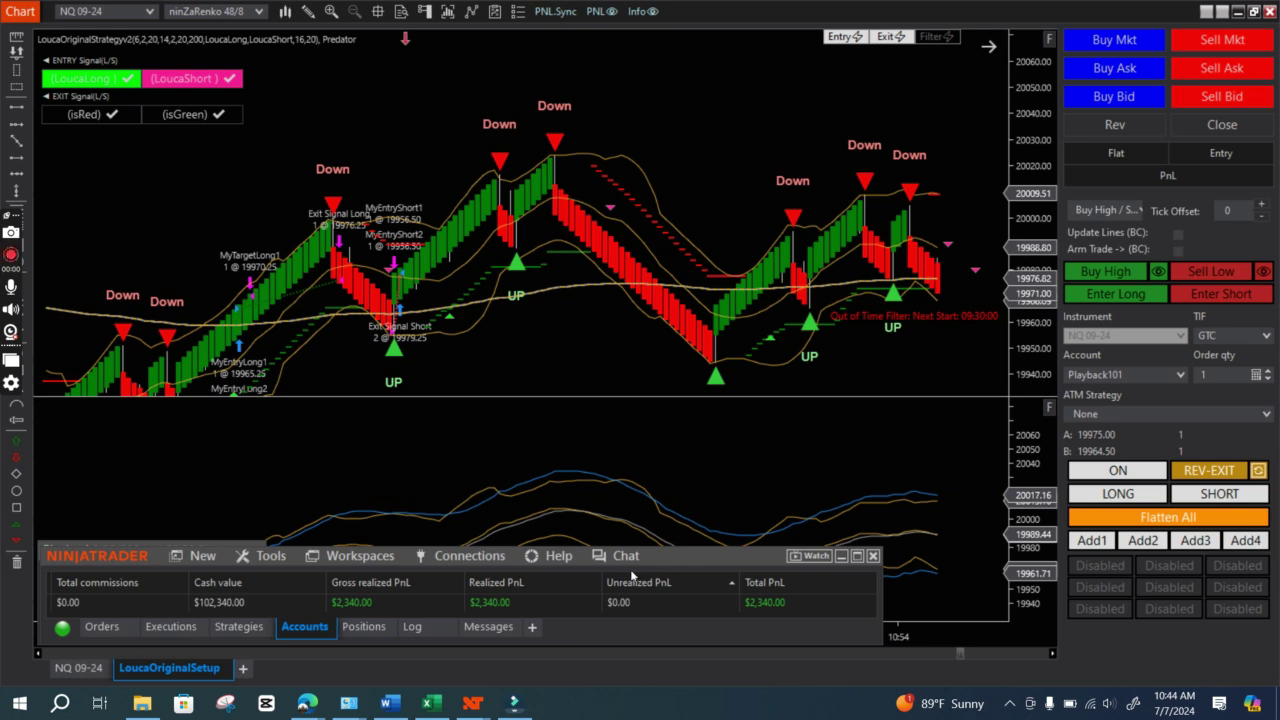
Step: Bring up the Strategy Performance report and move the Control Center off its trade rows
{"action": "left_click_drag", "start_coordinate": [671, 556], "coordinate": [717, 444]}
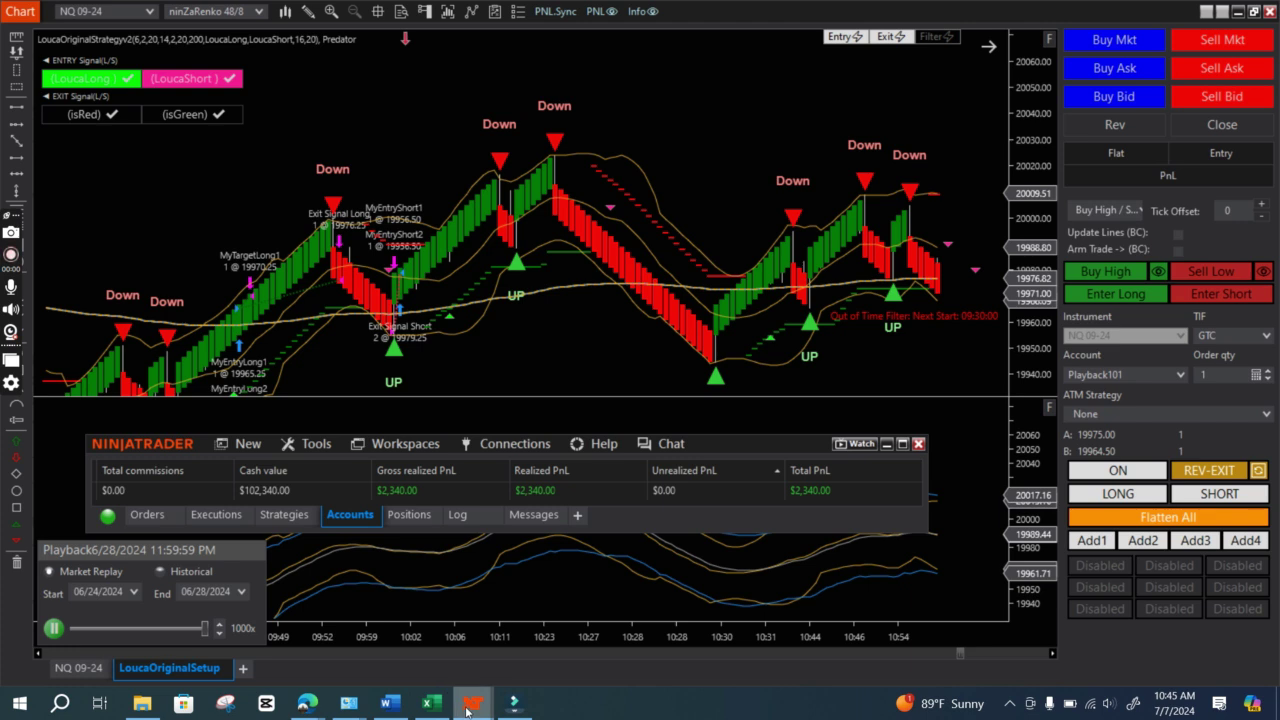
{"action": "mouse_move", "coordinate": [472, 703]}
{"action": "left_click", "coordinate": [563, 643]}
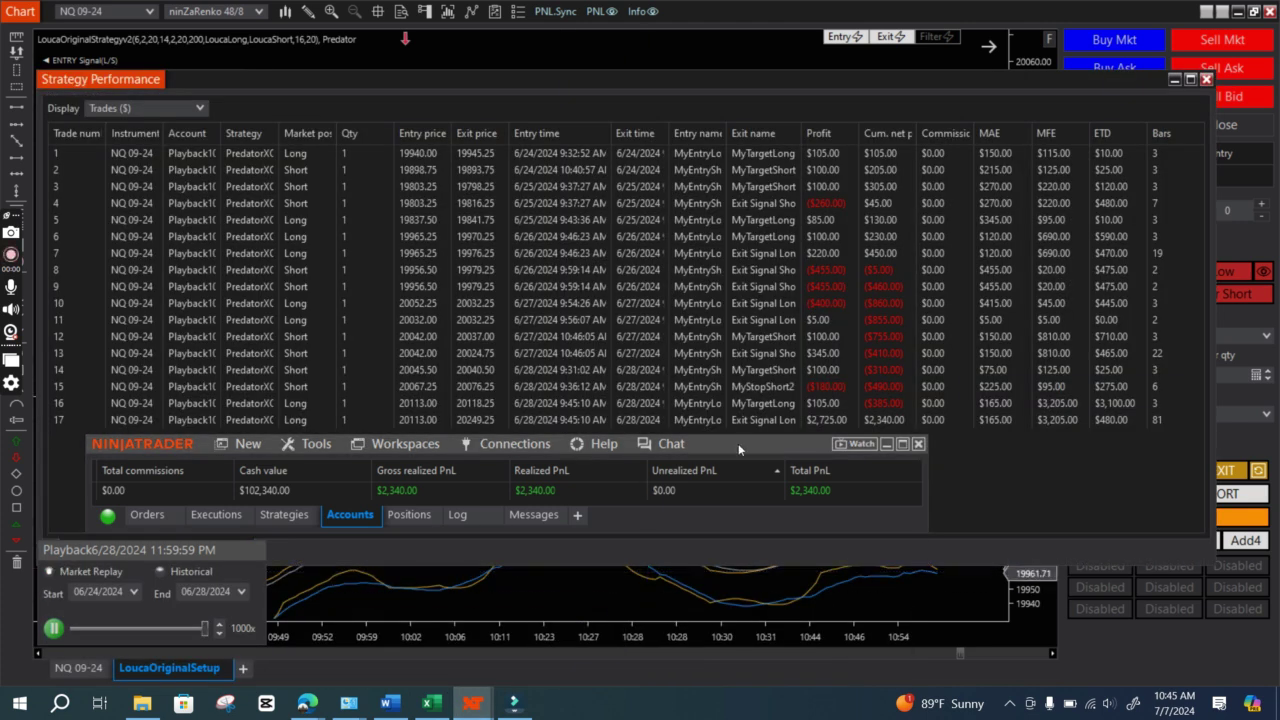
{"action": "left_click_drag", "start_coordinate": [738, 443], "coordinate": [719, 495]}
Step: Display the Summary report in Strategy Performance and read through its metrics for all, long and short trades
{"action": "left_click", "coordinate": [193, 108]}
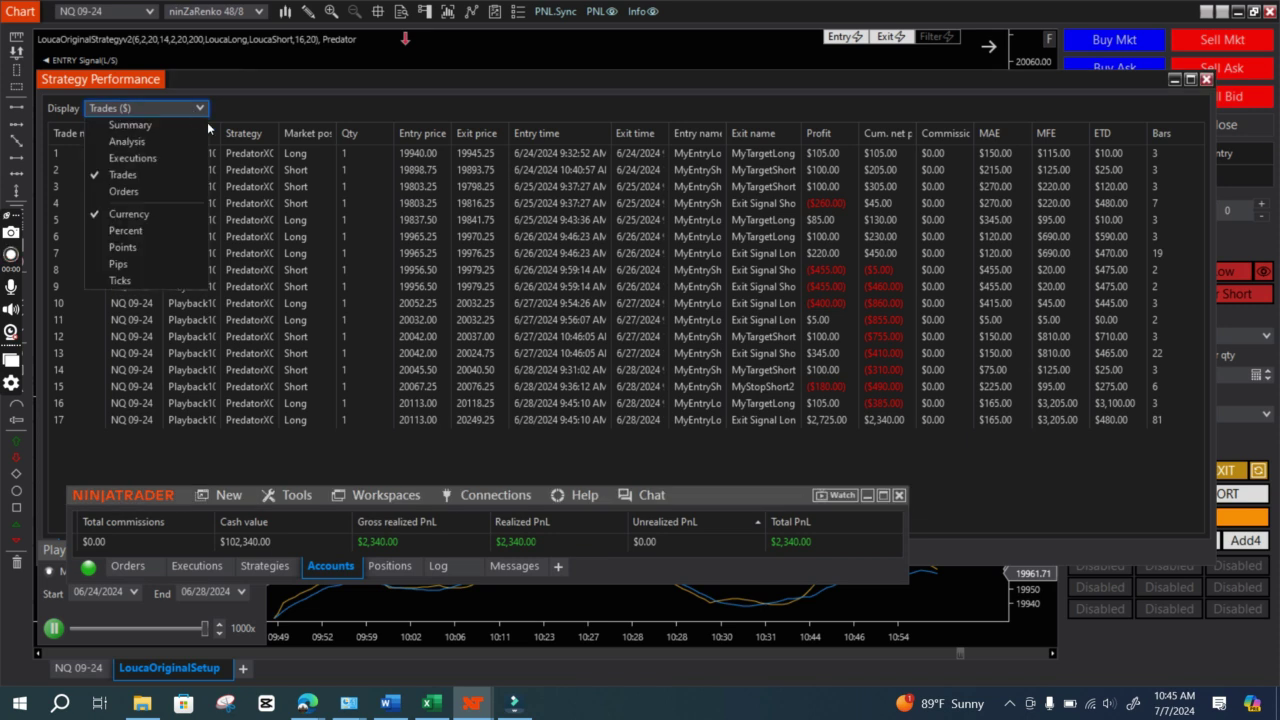
{"action": "left_click", "coordinate": [139, 125]}
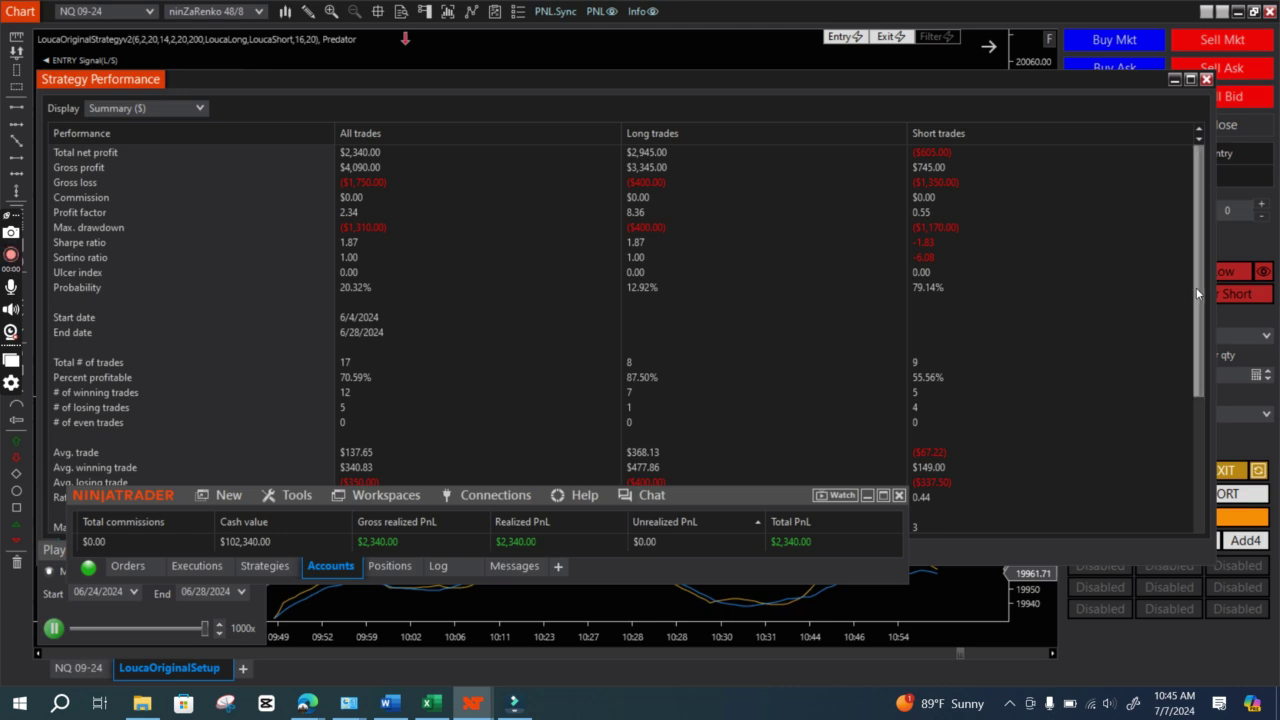
{"action": "scroll", "coordinate": [1184, 300], "scroll_direction": "down", "scroll_amount": 3}
{"action": "scroll", "coordinate": [1189, 333], "scroll_direction": "down", "scroll_amount": 1}
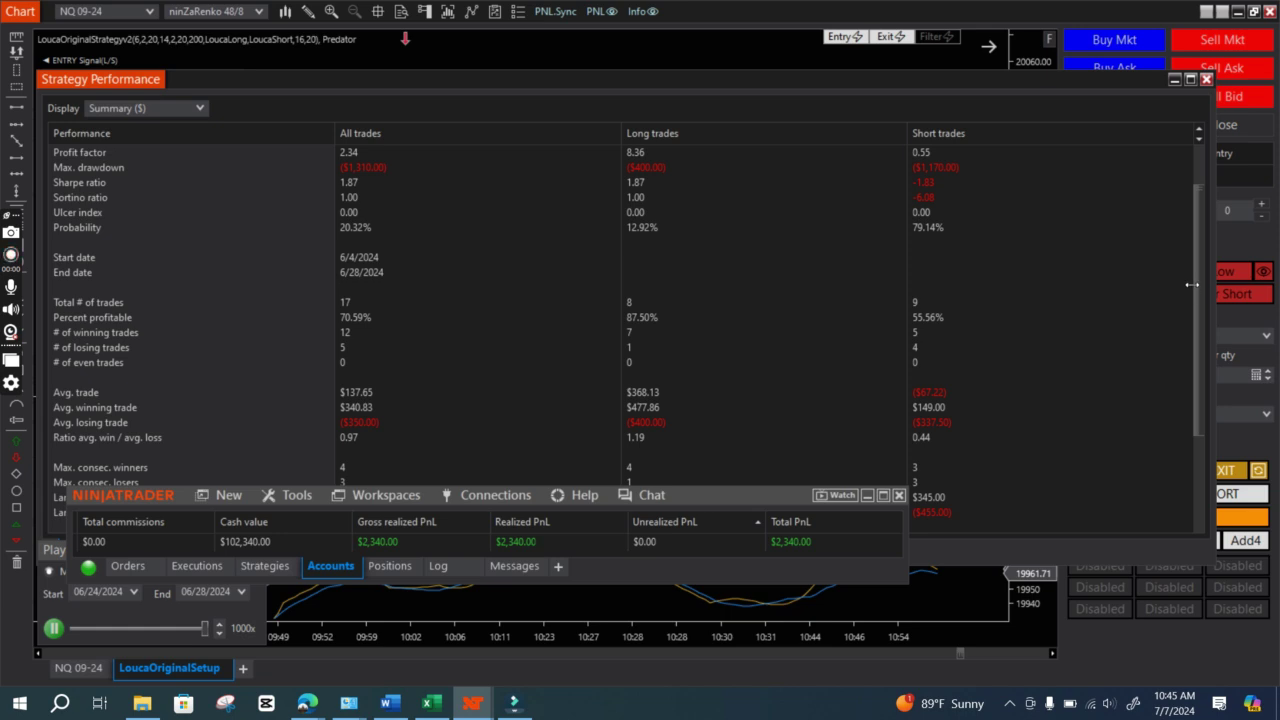
{"action": "scroll", "coordinate": [1200, 290], "scroll_direction": "down", "scroll_amount": 2}
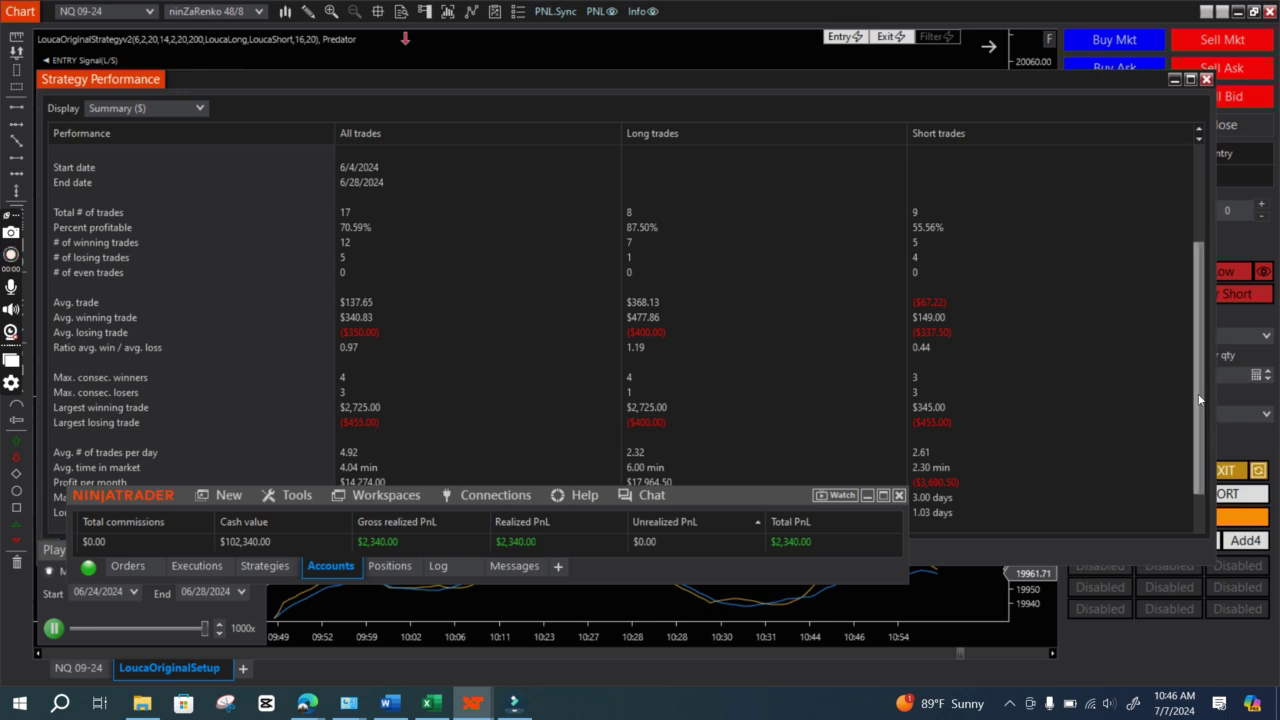
{"action": "scroll", "coordinate": [1000, 420], "scroll_direction": "down", "scroll_amount": 3}
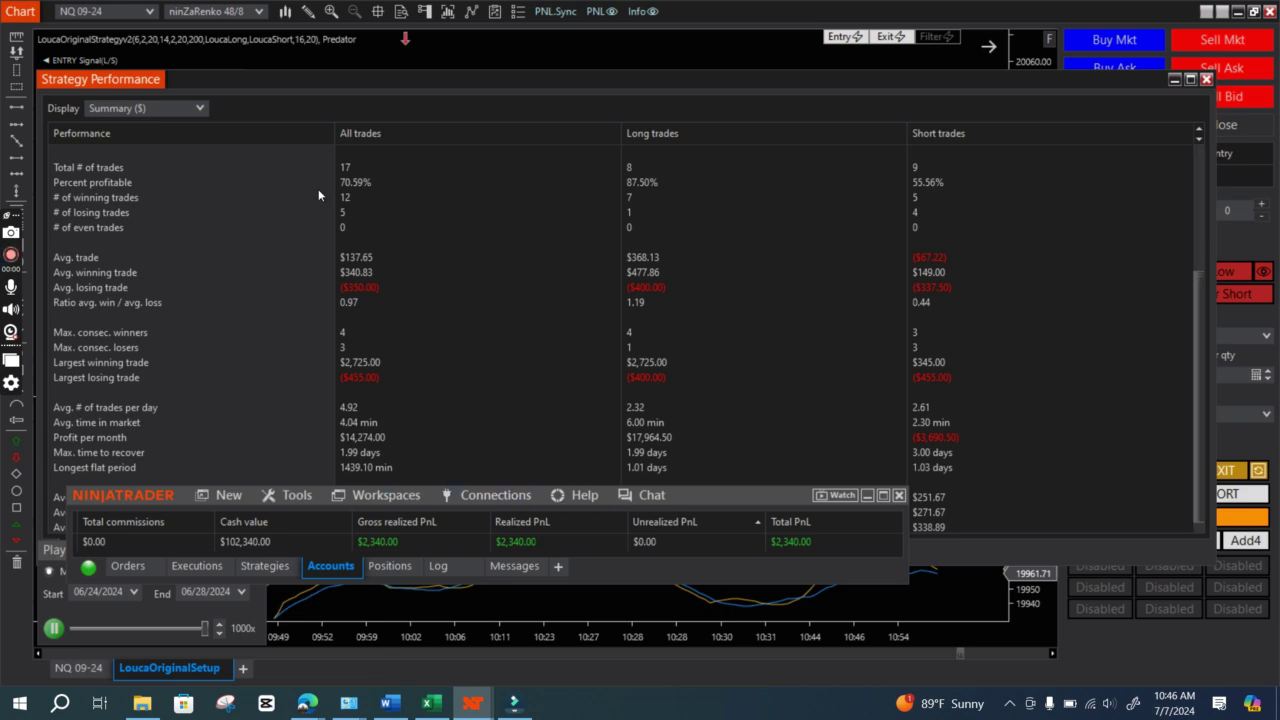
Step: Display the performance Analysis by Day of week and move the Playback control clear of the net profit graph
{"action": "left_click", "coordinate": [160, 108]}
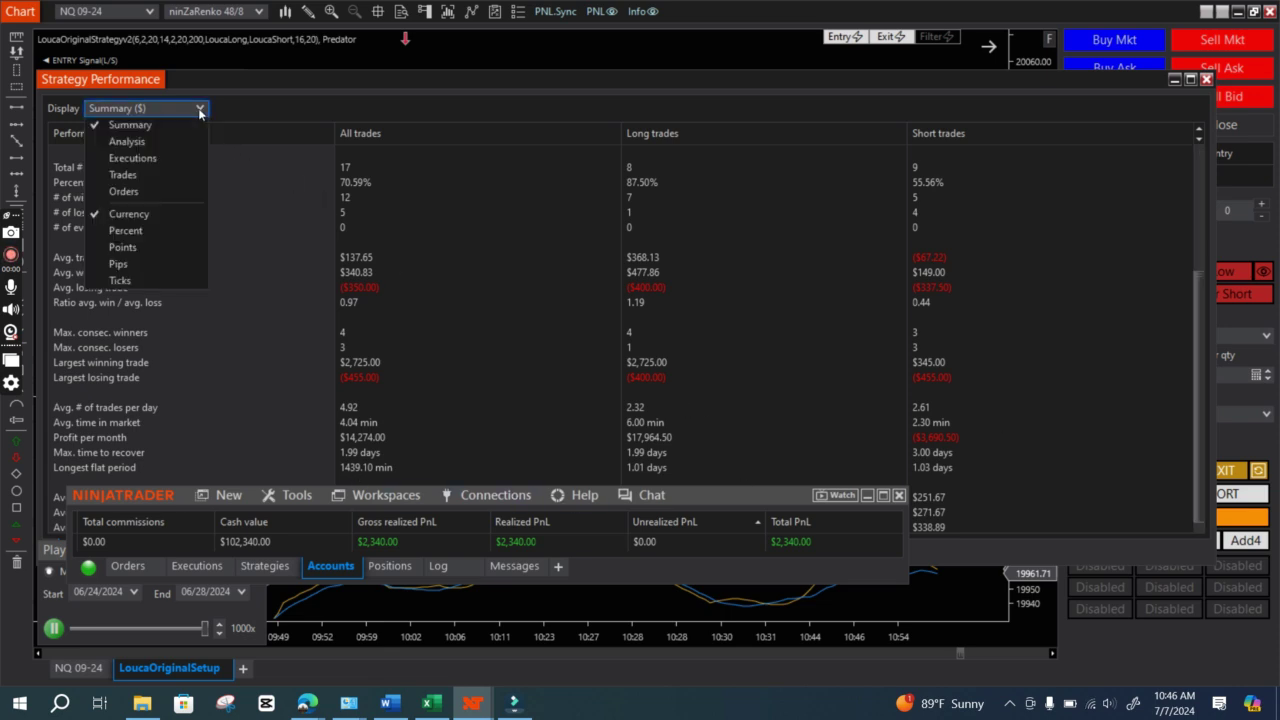
{"action": "left_click", "coordinate": [144, 141]}
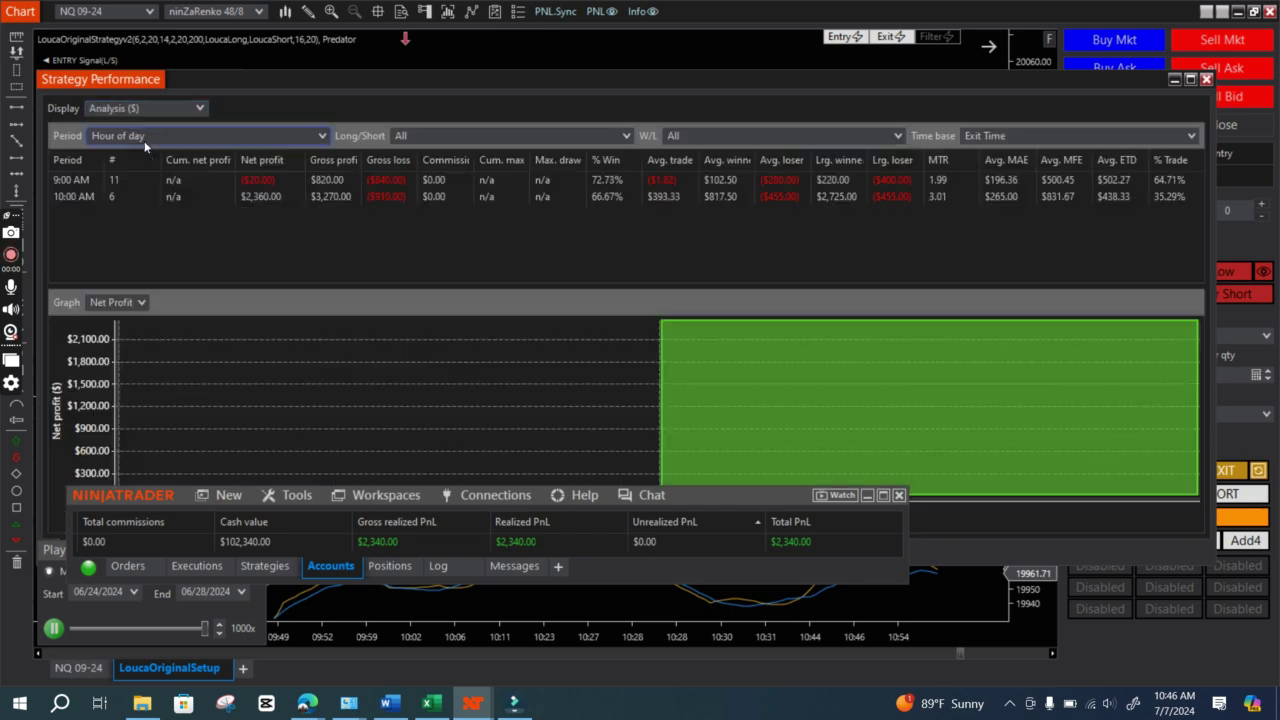
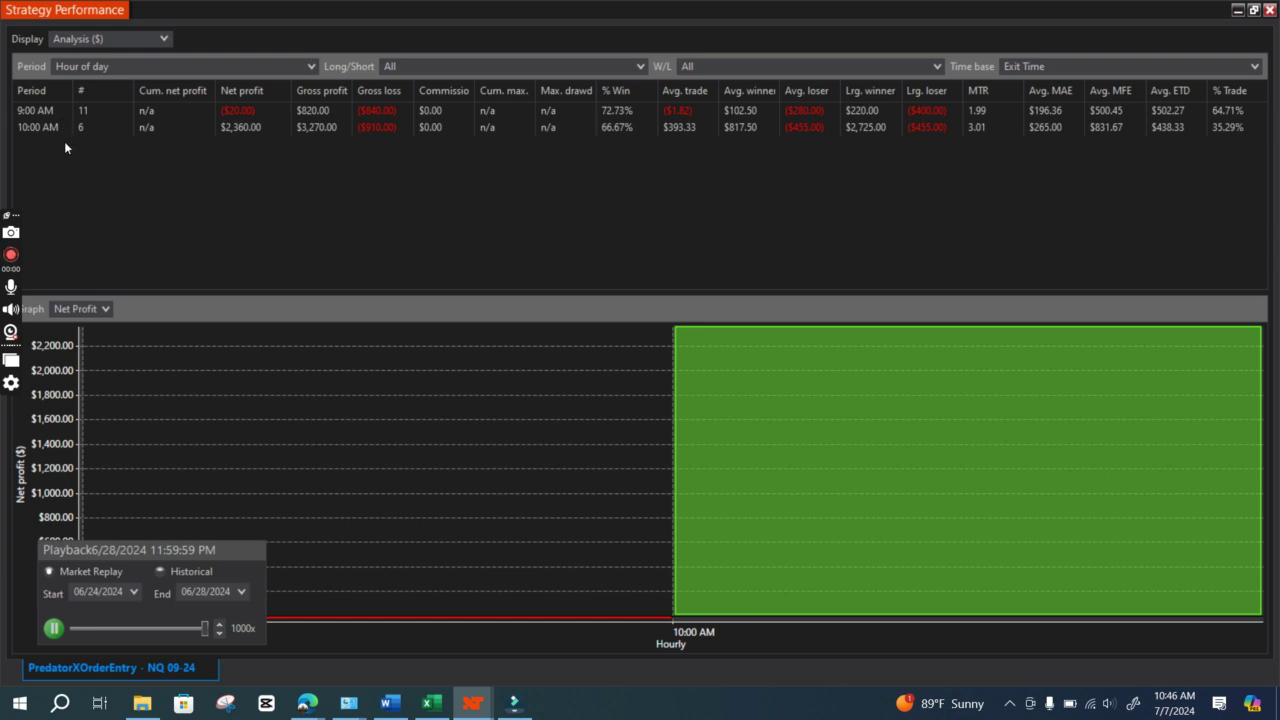
{"action": "left_click", "coordinate": [311, 69]}
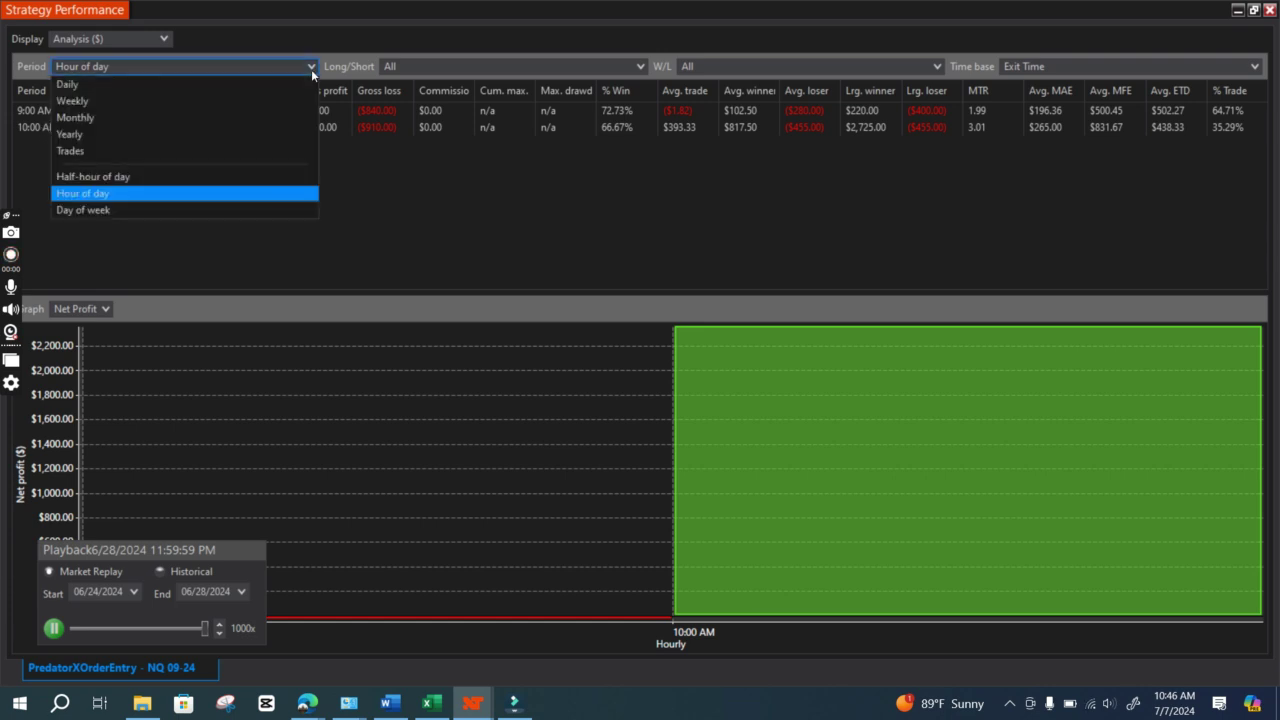
{"action": "left_click", "coordinate": [130, 206]}
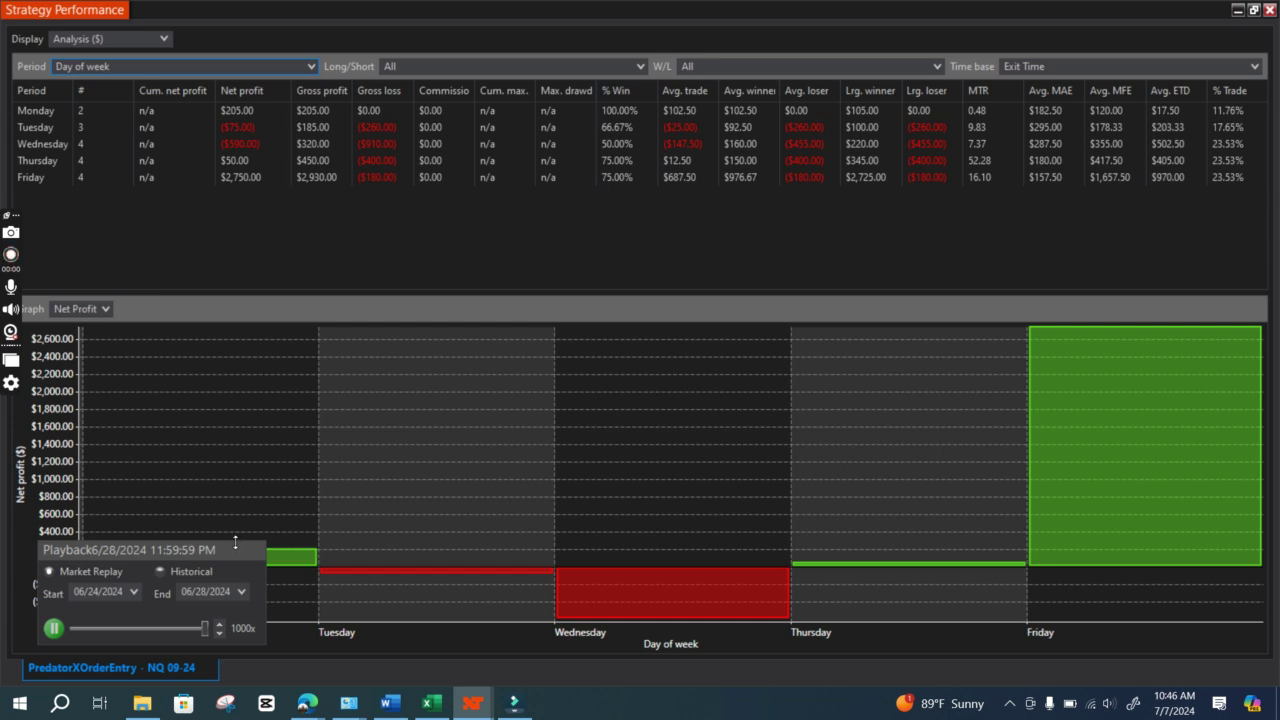
{"action": "left_click_drag", "start_coordinate": [230, 552], "coordinate": [221, 677]}
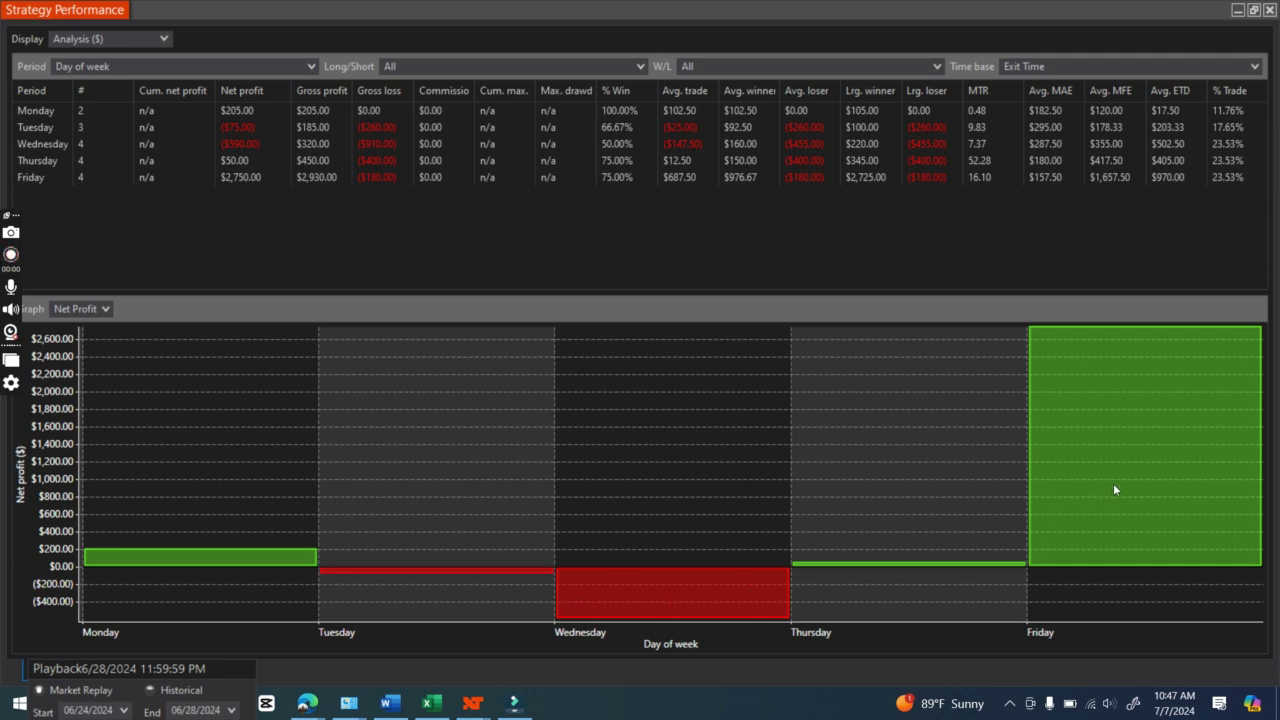
Step: Switch the performance report to the Trades list
{"action": "mouse_move", "coordinate": [1115, 488]}
{"action": "left_click", "coordinate": [150, 39]}
{"action": "left_click", "coordinate": [104, 109]}
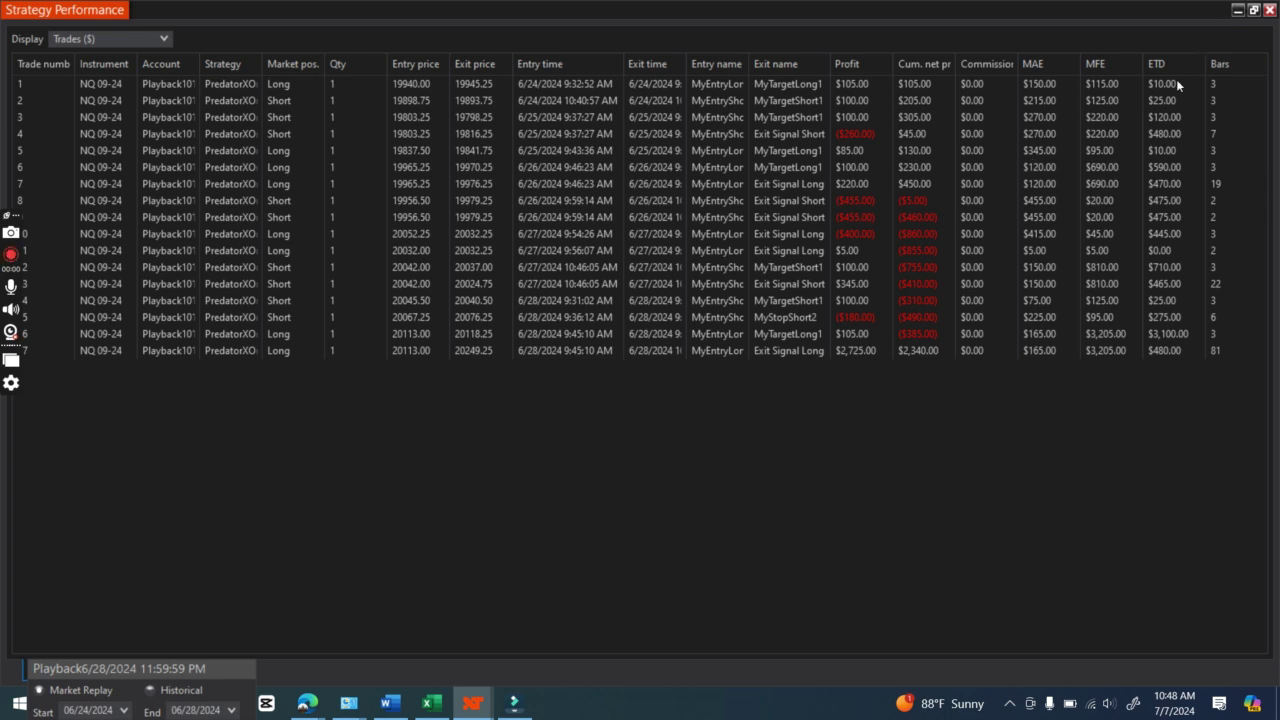
Step: Minimize the performance report and examine the 6/26/2024 trade entries and exits on the LoucaOriginalSetup chart
{"action": "left_click", "coordinate": [1239, 12]}
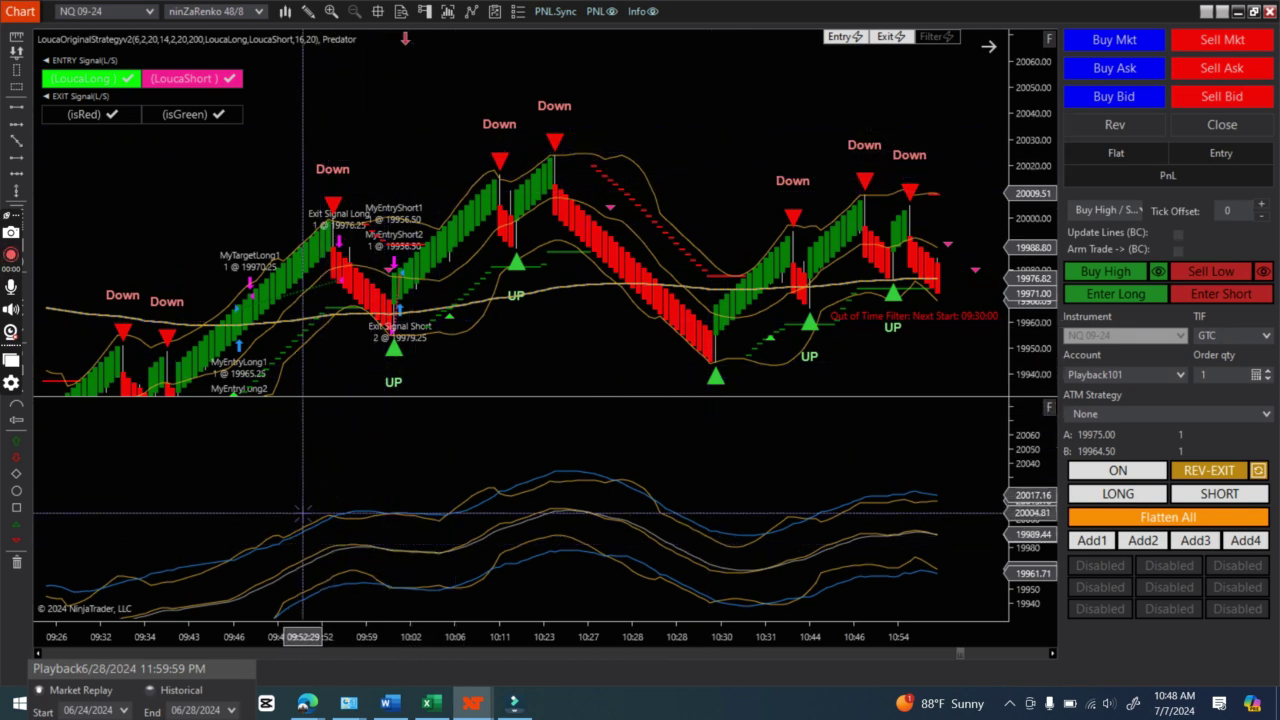
{"action": "scroll", "coordinate": [323, 474], "scroll_direction": "up", "scroll_amount": 10}
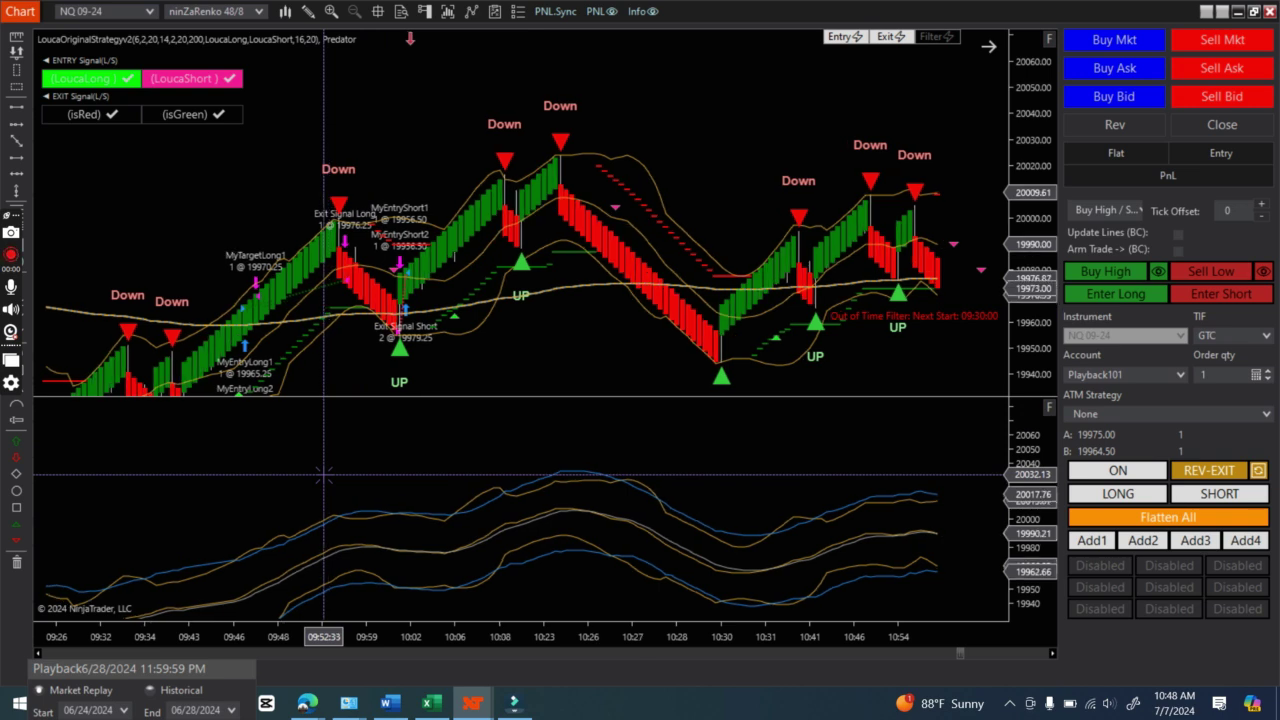
{"action": "scroll", "coordinate": [323, 474], "scroll_direction": "up", "scroll_amount": 10}
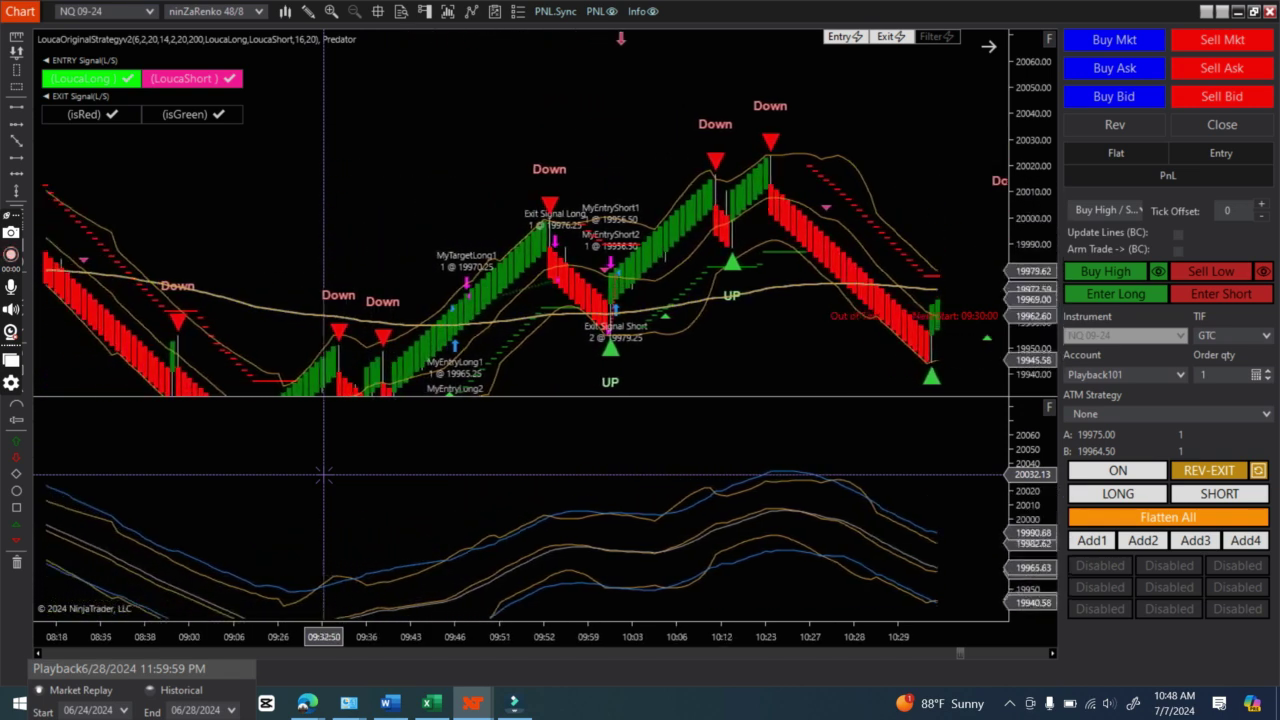
{"action": "scroll", "coordinate": [323, 474], "scroll_direction": "up", "scroll_amount": 10}
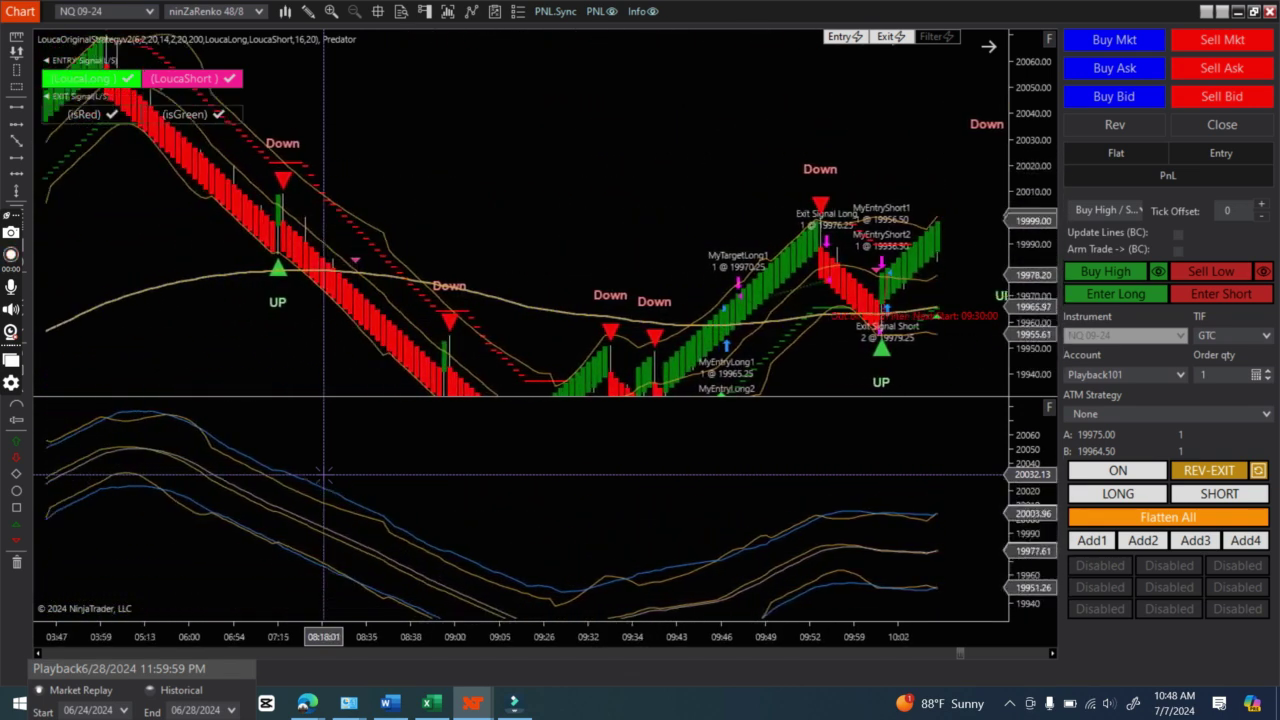
{"action": "scroll", "coordinate": [323, 474], "scroll_direction": "up", "scroll_amount": 3}
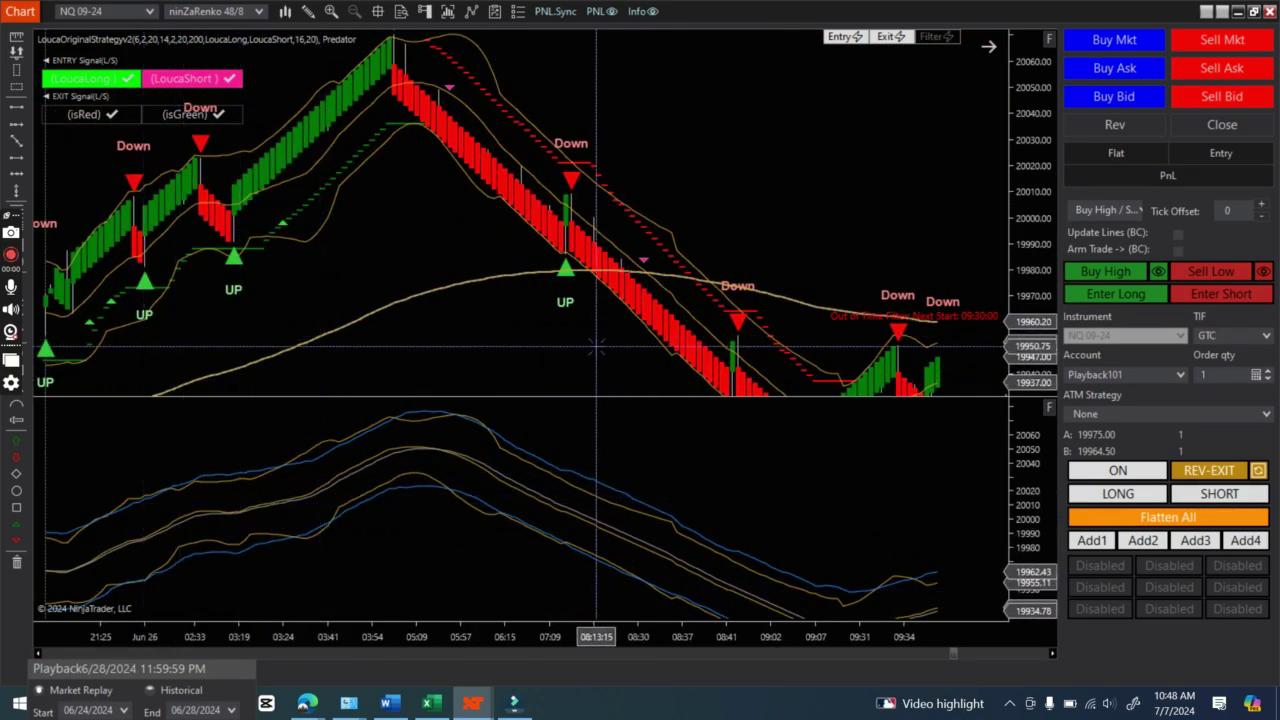
{"action": "scroll", "coordinate": [606, 343], "scroll_direction": "down", "scroll_amount": 3}
{"action": "scroll", "coordinate": [597, 346], "scroll_direction": "down", "scroll_amount": 20}
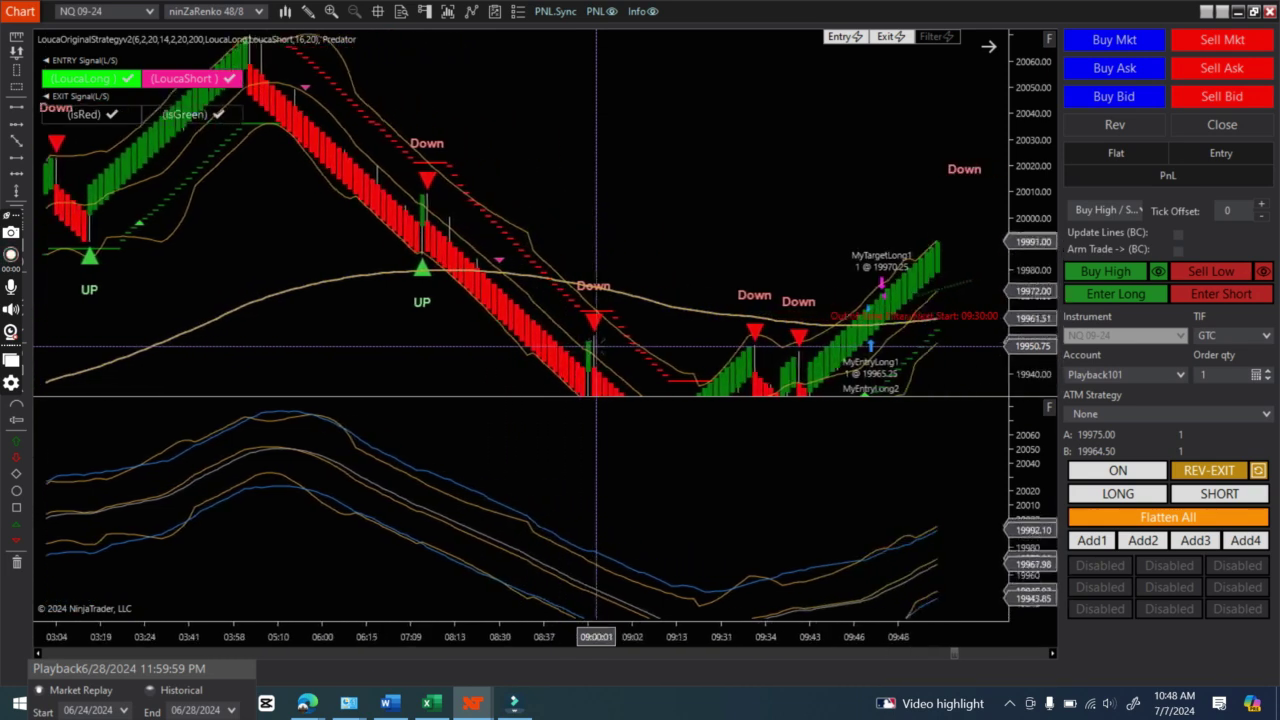
{"action": "scroll", "coordinate": [597, 346], "scroll_direction": "down", "scroll_amount": 20}
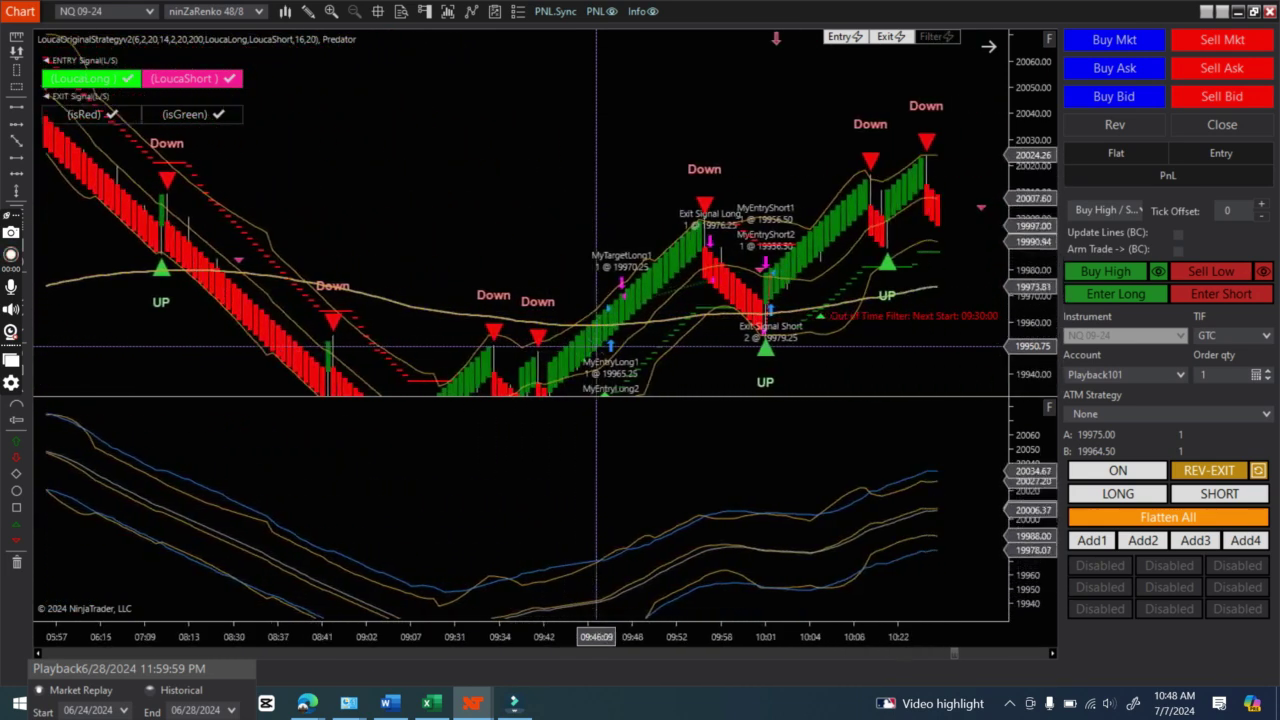
{"action": "scroll", "coordinate": [597, 346], "scroll_direction": "down", "scroll_amount": 2}
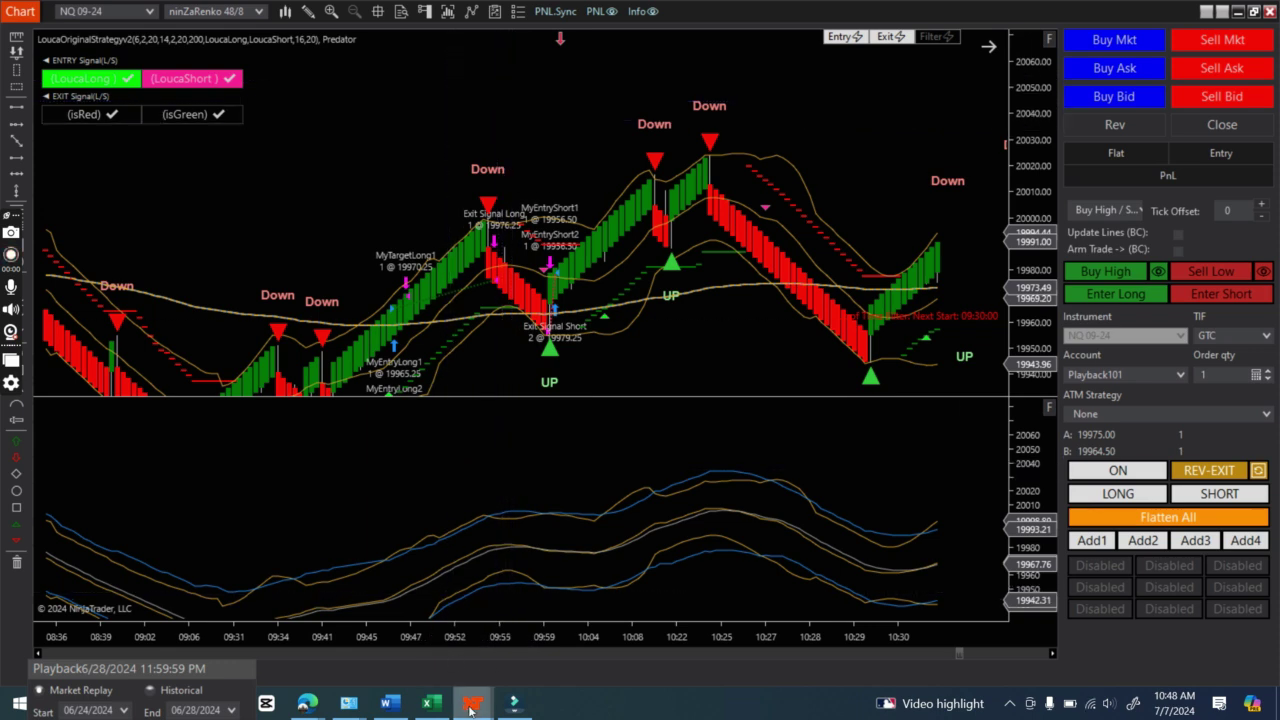
Step: Check the entry times in the trades list, then zoom the chart in on the short entries around 10:00
{"action": "mouse_move", "coordinate": [479, 686]}
{"action": "left_click", "coordinate": [635, 615]}
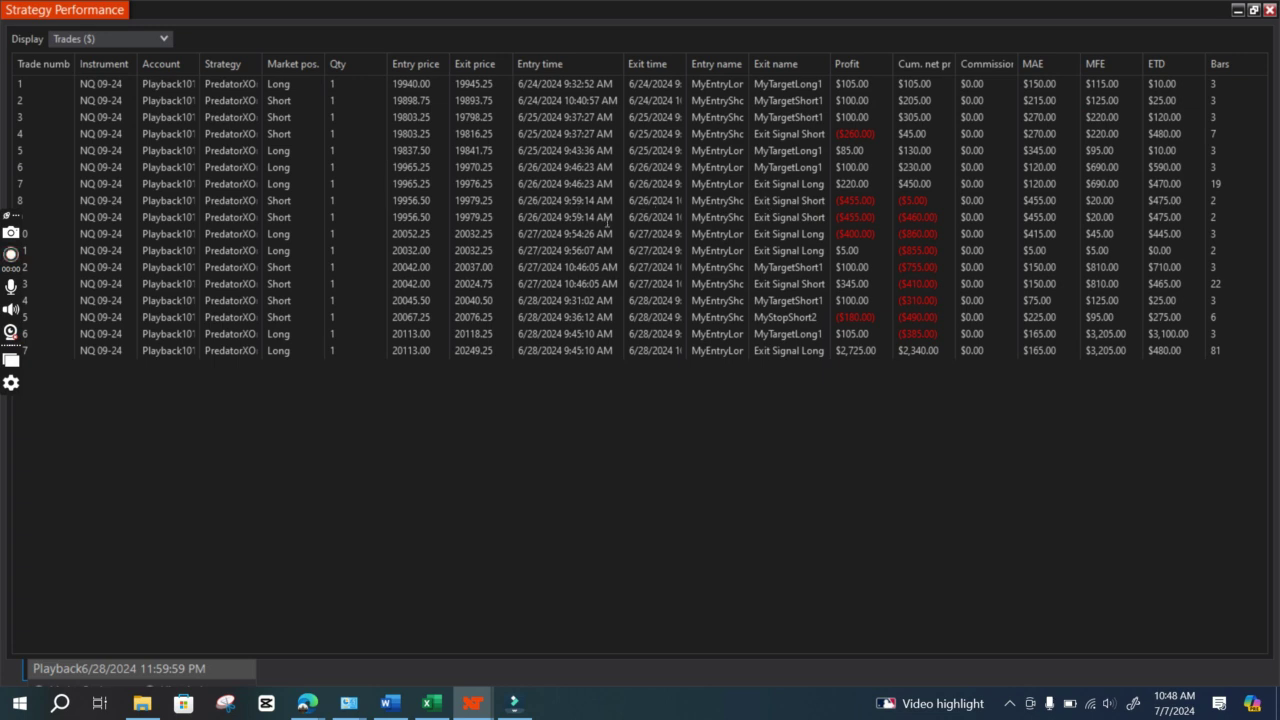
{"action": "left_click", "coordinate": [1238, 10]}
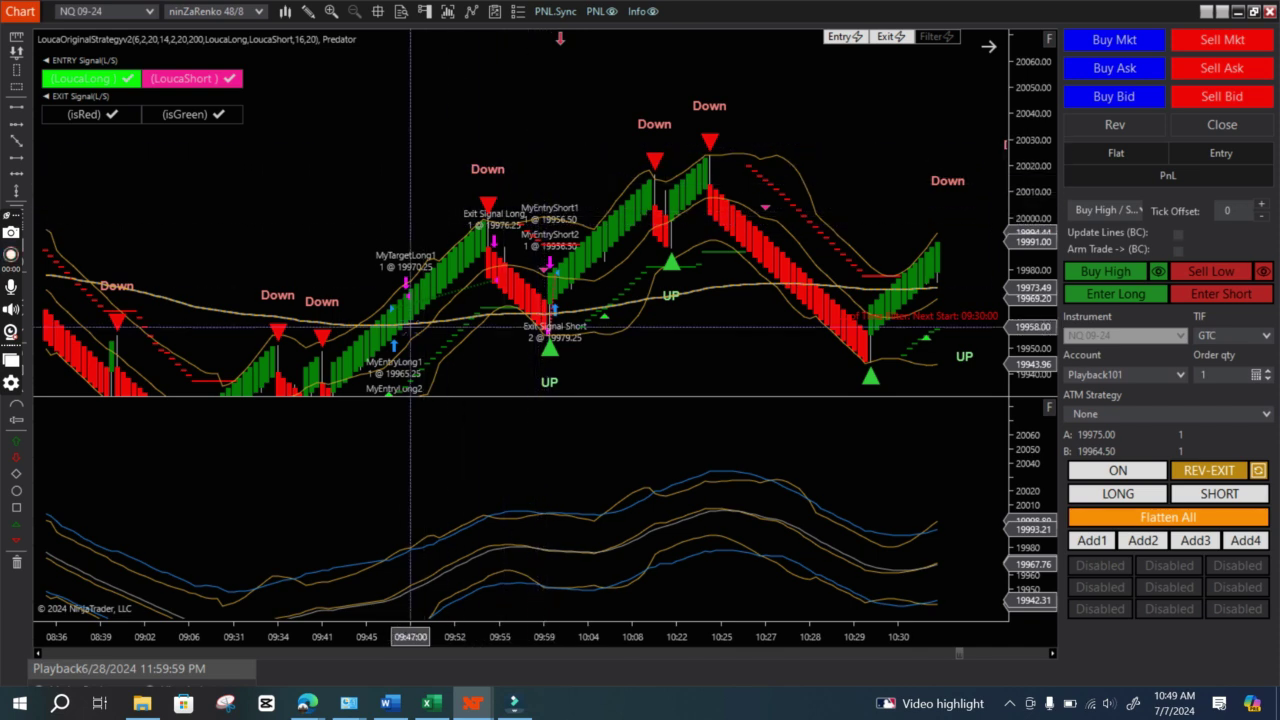
{"action": "left_click", "coordinate": [331, 11]}
{"action": "left_click_drag", "start_coordinate": [436, 120], "coordinate": [643, 385]}
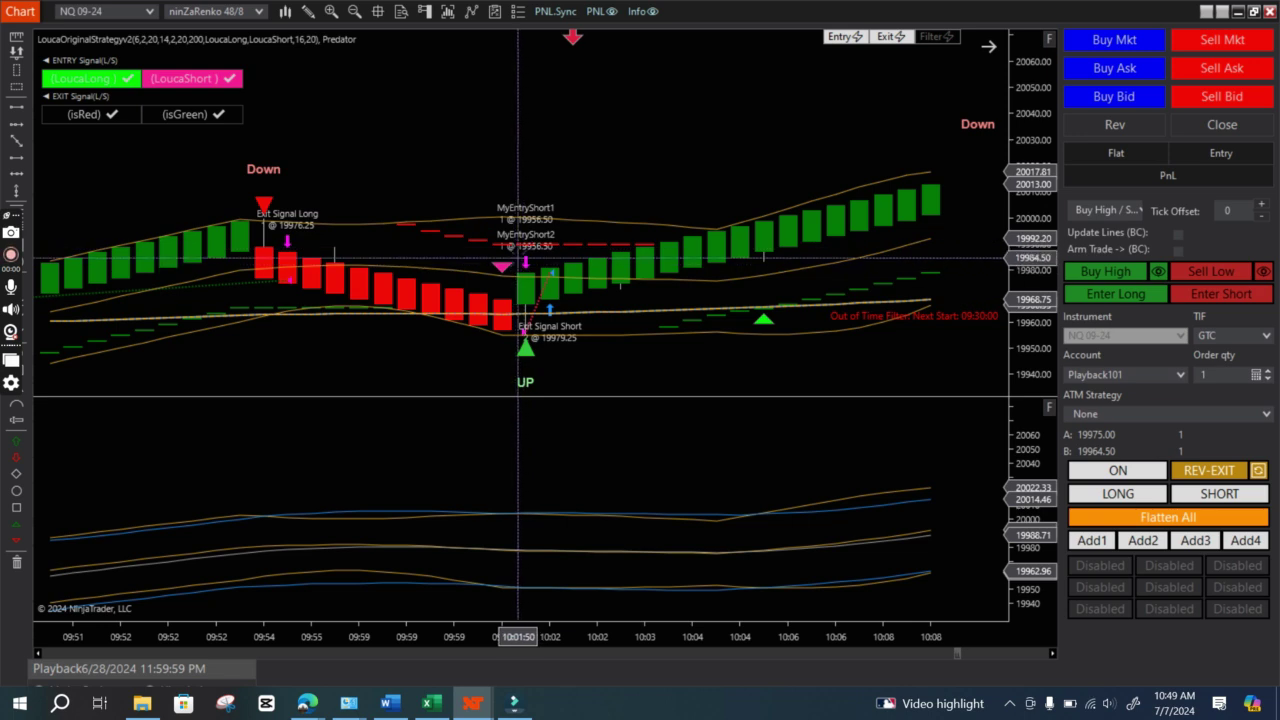
Step: Consult the trades list again for the short trades and return to the zoomed LoucaOriginalSetup chart
{"action": "mouse_move", "coordinate": [479, 700]}
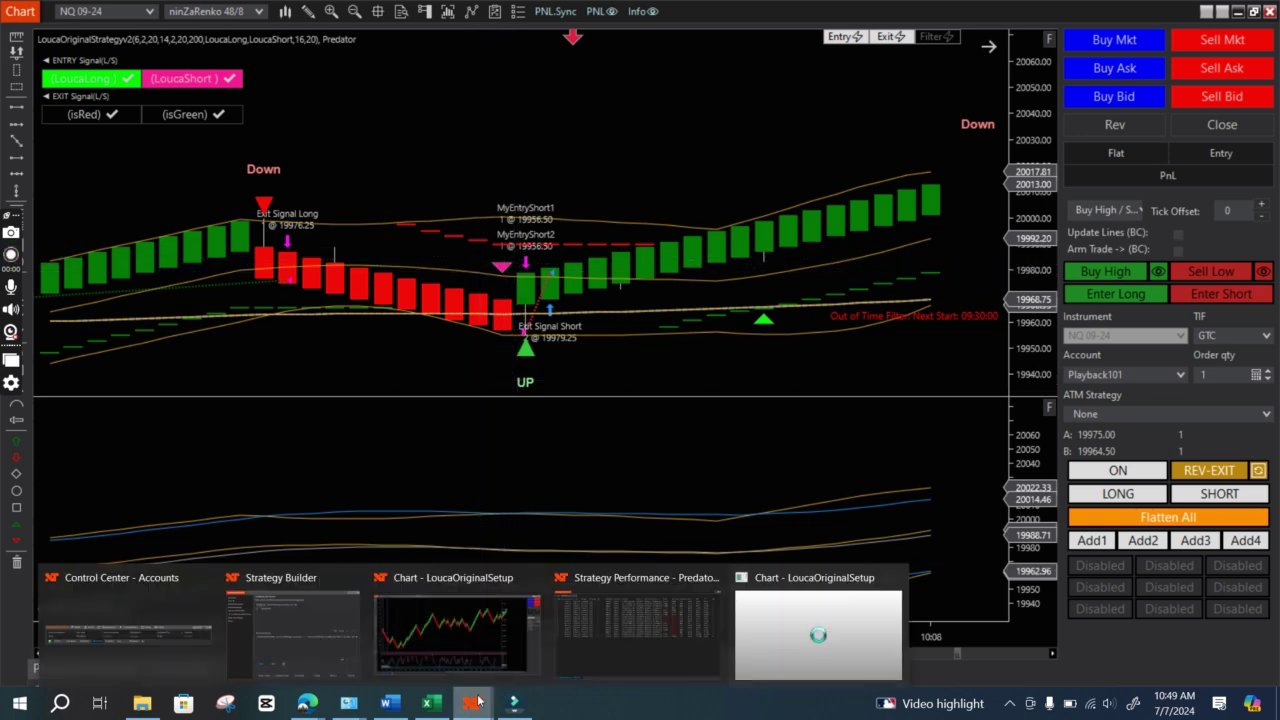
{"action": "left_click", "coordinate": [598, 592]}
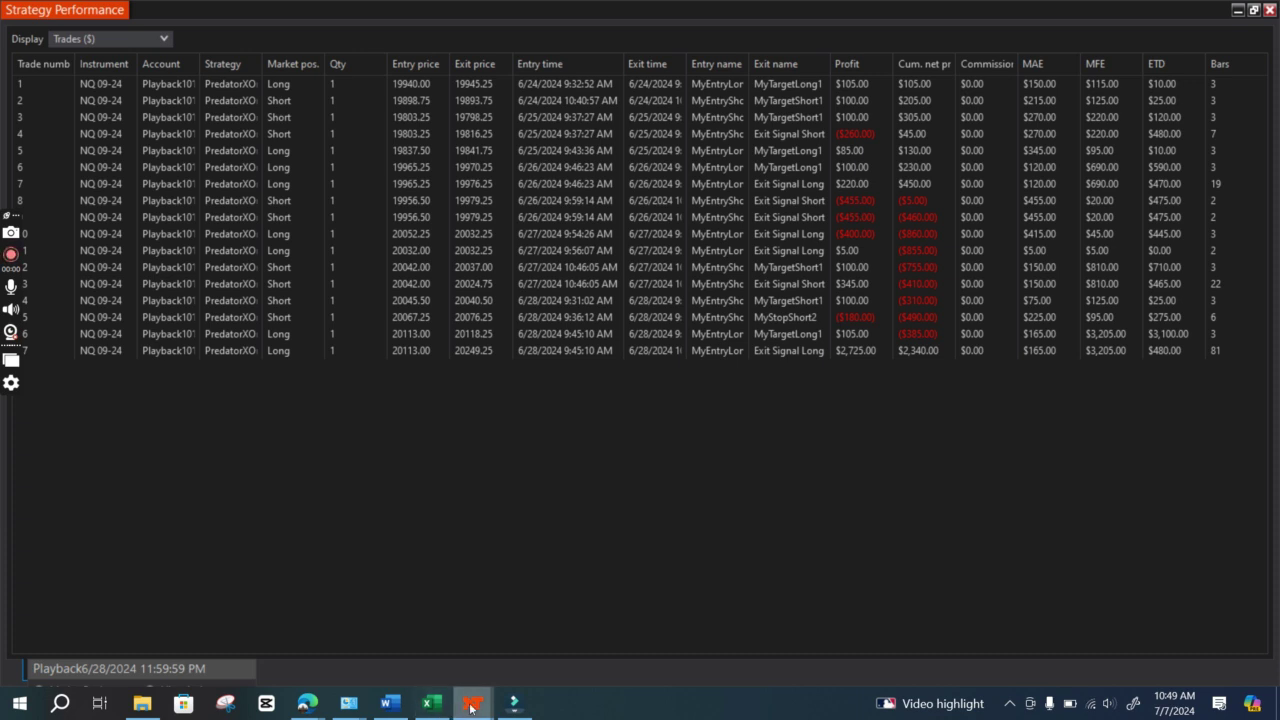
{"action": "mouse_move", "coordinate": [471, 707]}
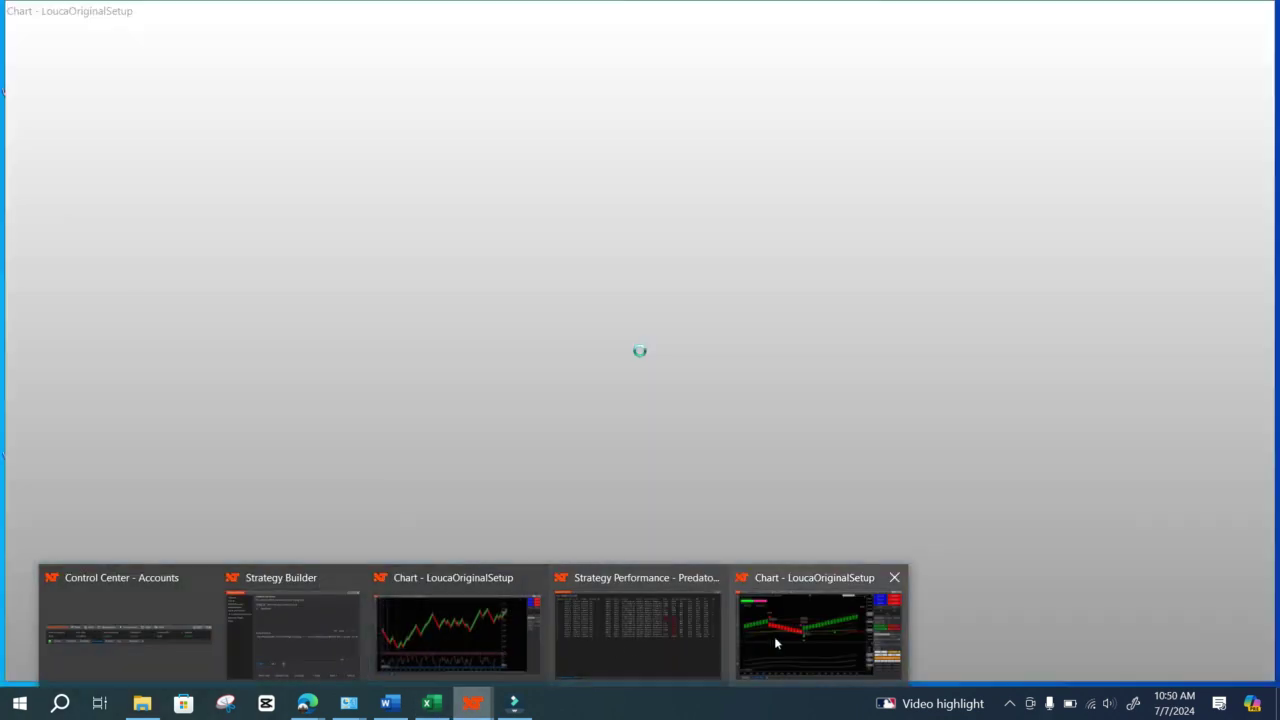
{"action": "left_click", "coordinate": [776, 636]}
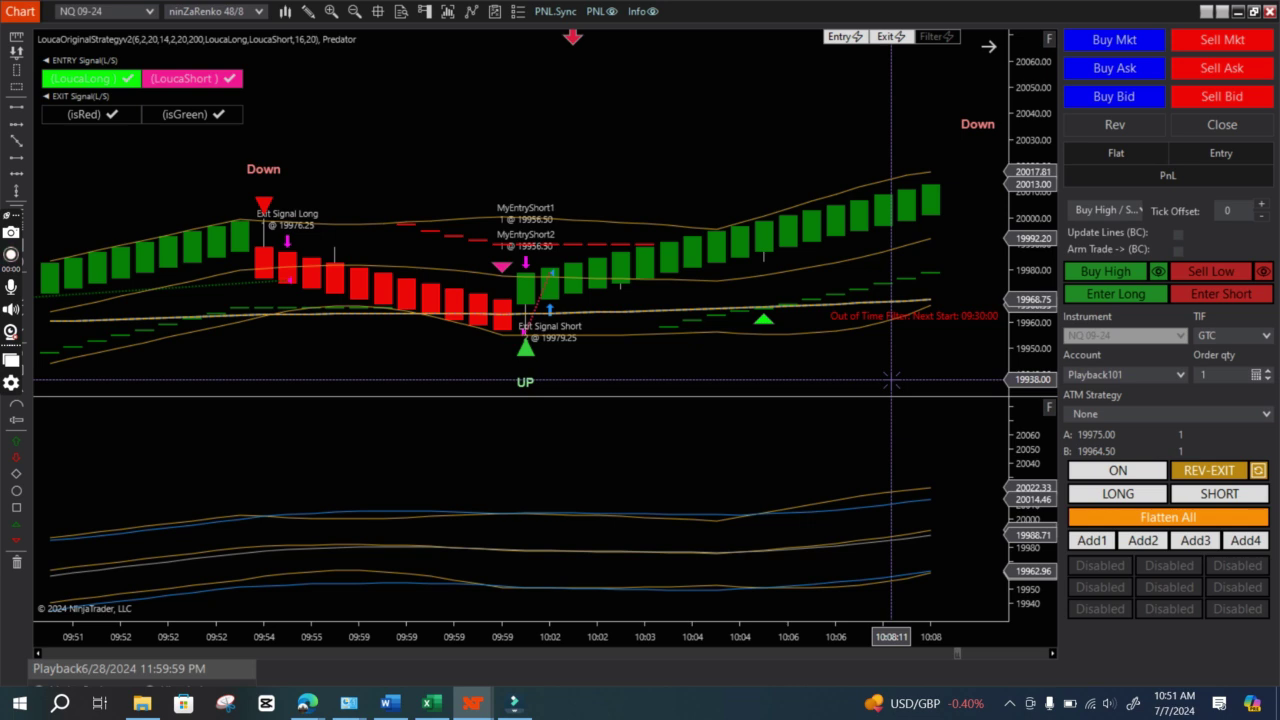
Step: Open the chart's strategies and examine the order management and additional time filter settings of PredatorXOrderEntry
{"action": "right_click", "coordinate": [585, 425]}
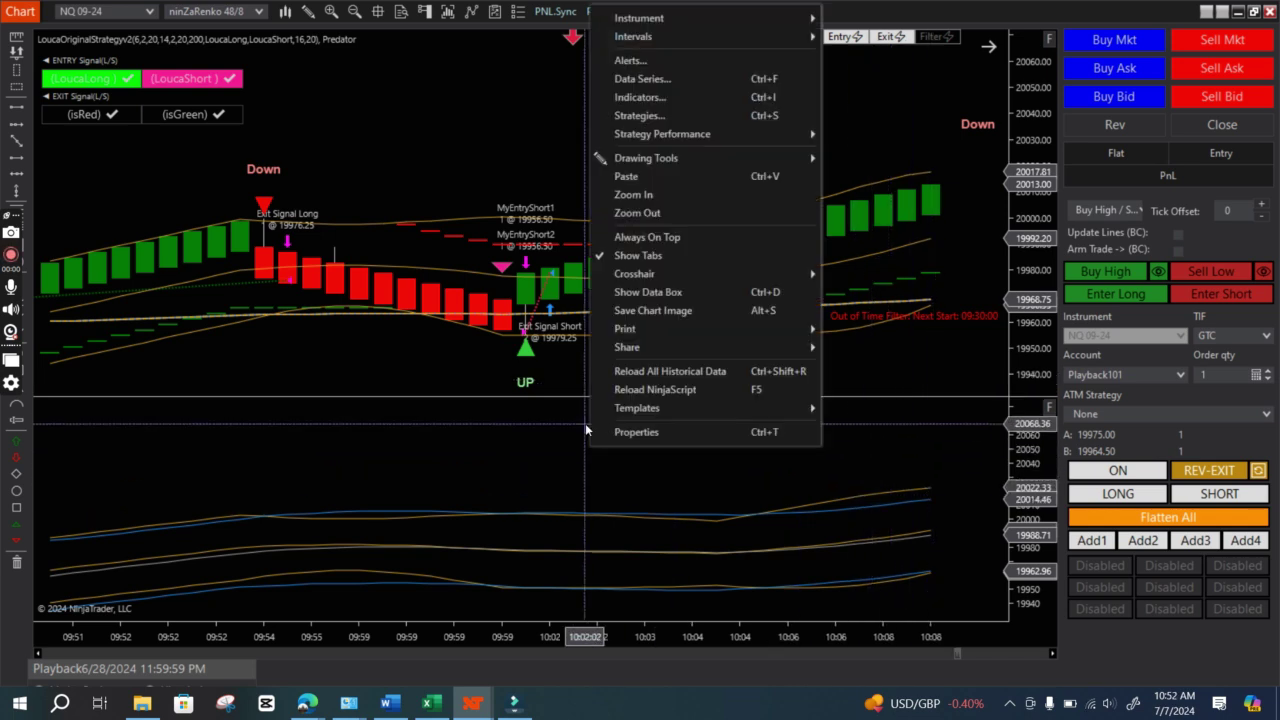
{"action": "left_click", "coordinate": [636, 117]}
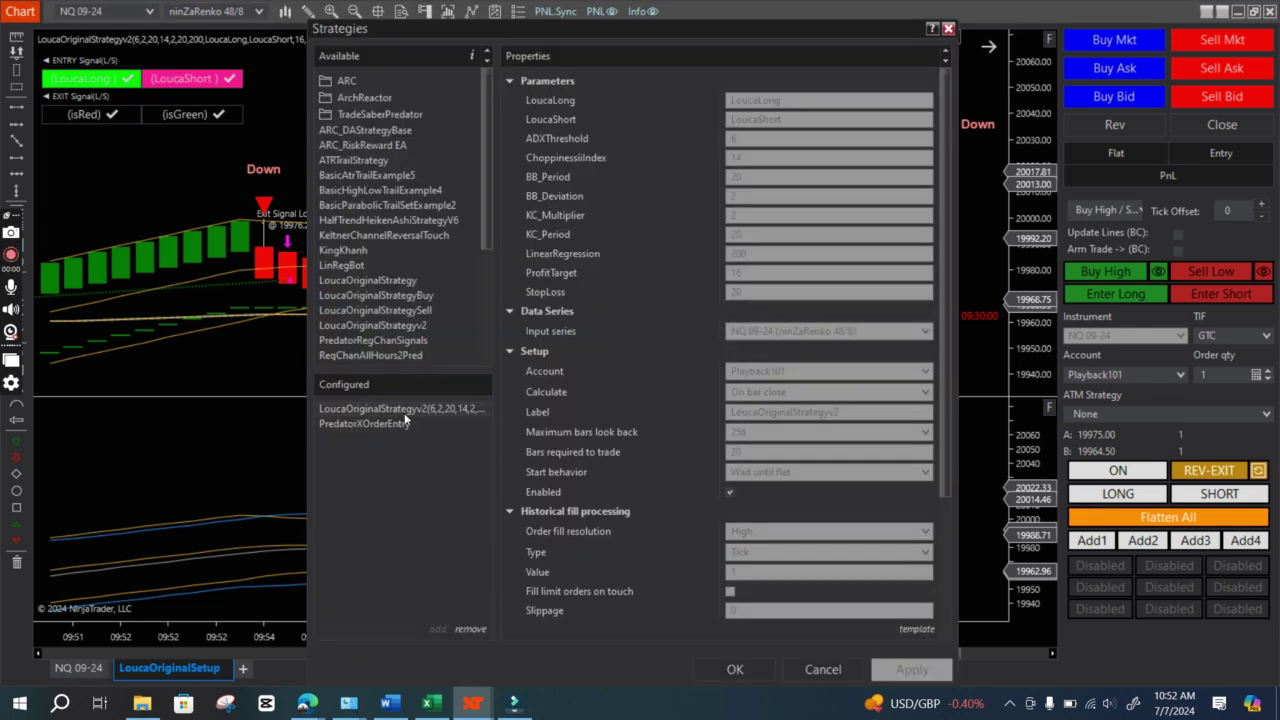
{"action": "left_click", "coordinate": [378, 424]}
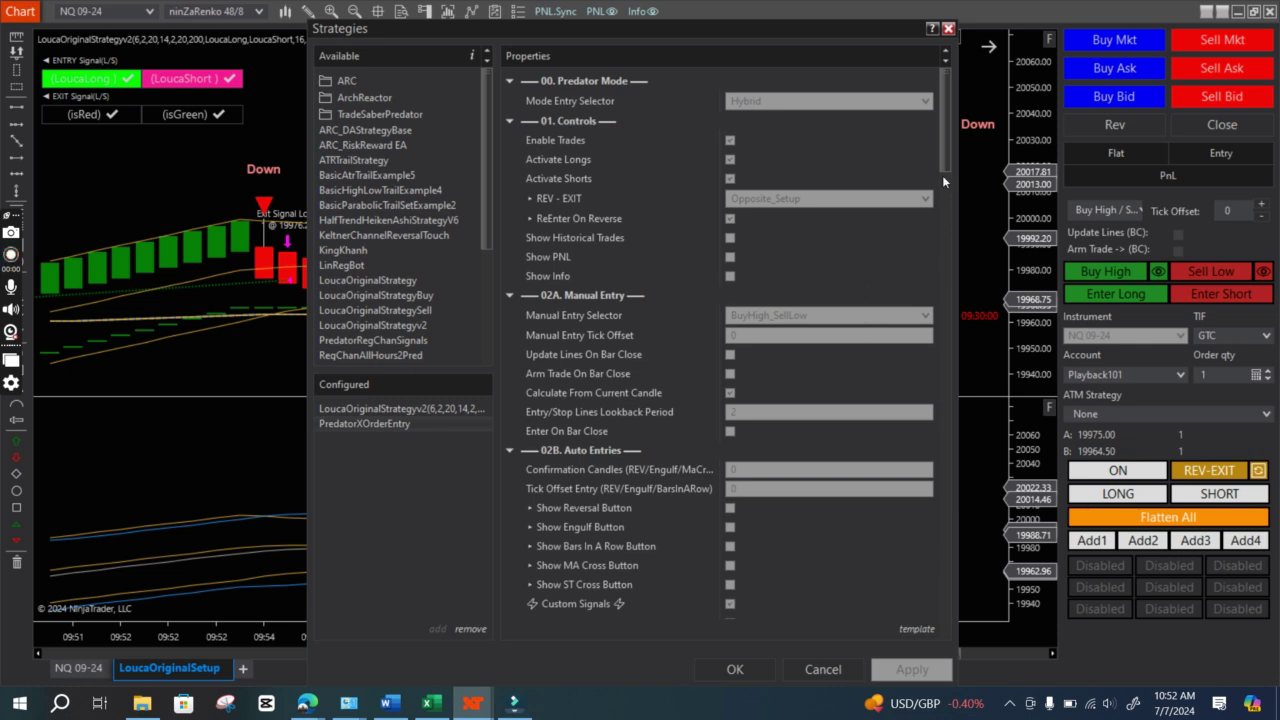
{"action": "left_click_drag", "start_coordinate": [945, 177], "coordinate": [938, 372]}
{"action": "scroll", "coordinate": [935, 365], "scroll_direction": "down", "scroll_amount": 3}
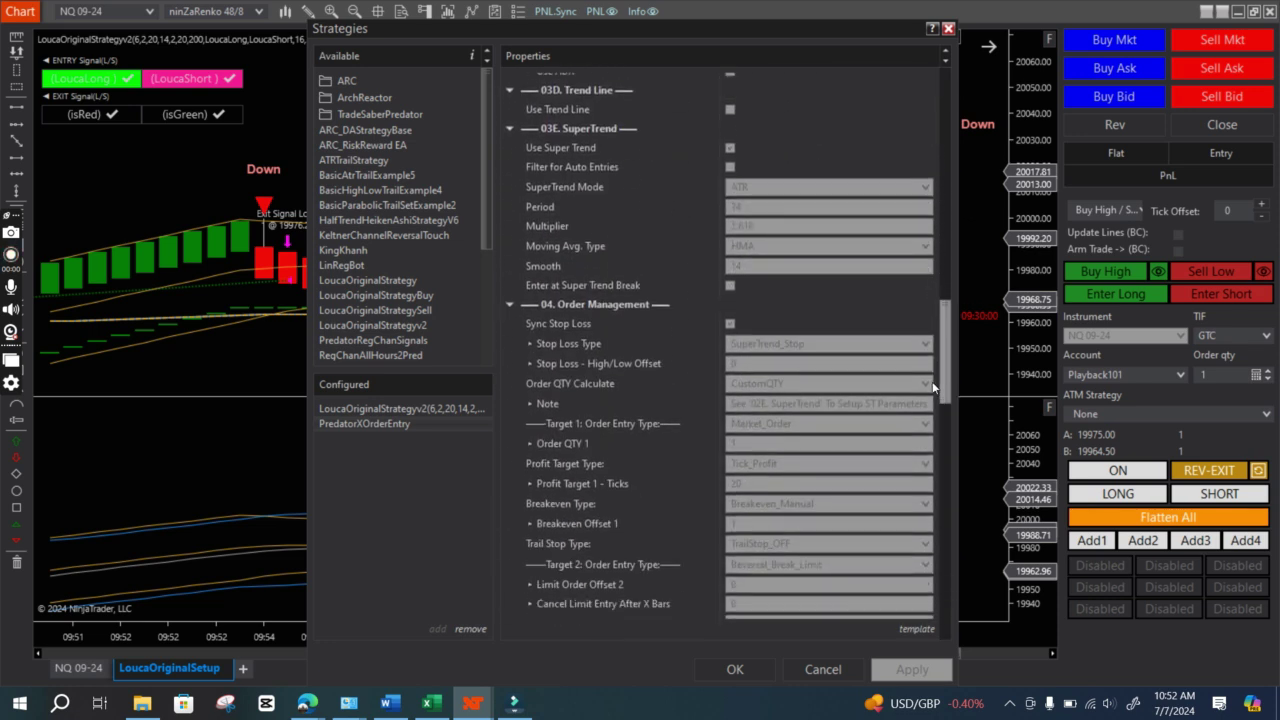
{"action": "left_click_drag", "start_coordinate": [943, 342], "coordinate": [929, 433]}
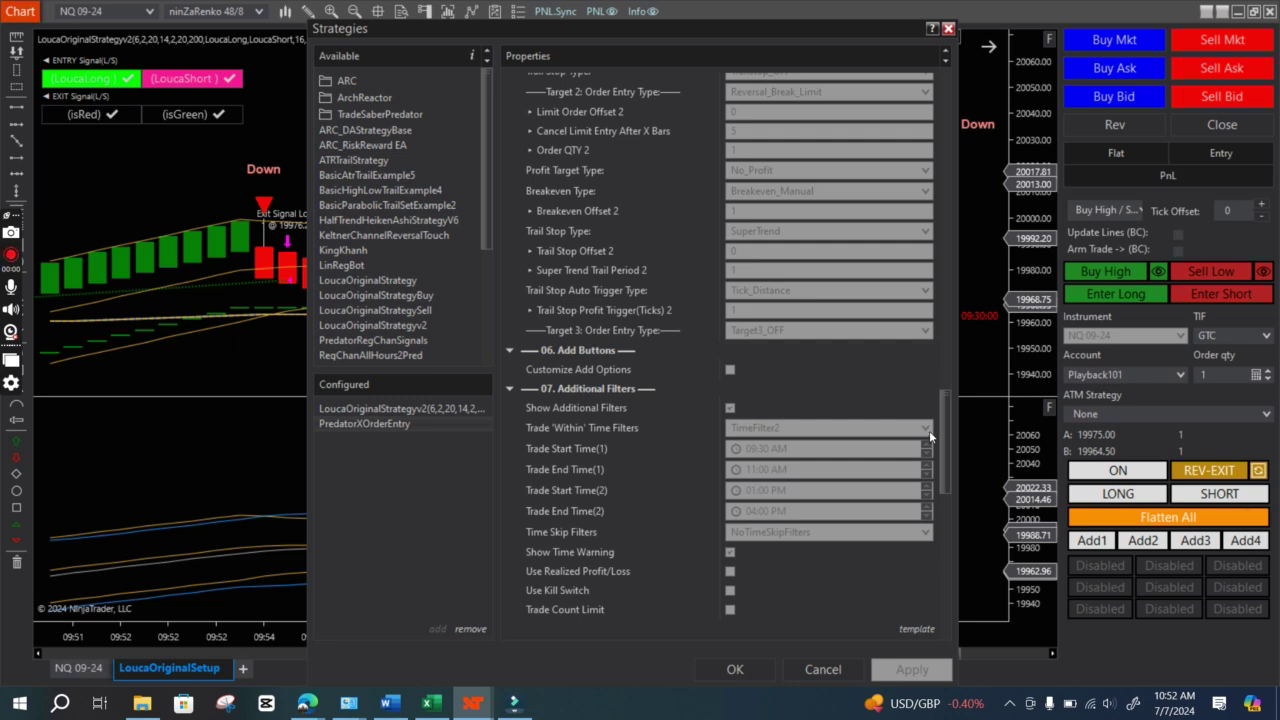
{"action": "left_click_drag", "start_coordinate": [942, 422], "coordinate": [941, 445]}
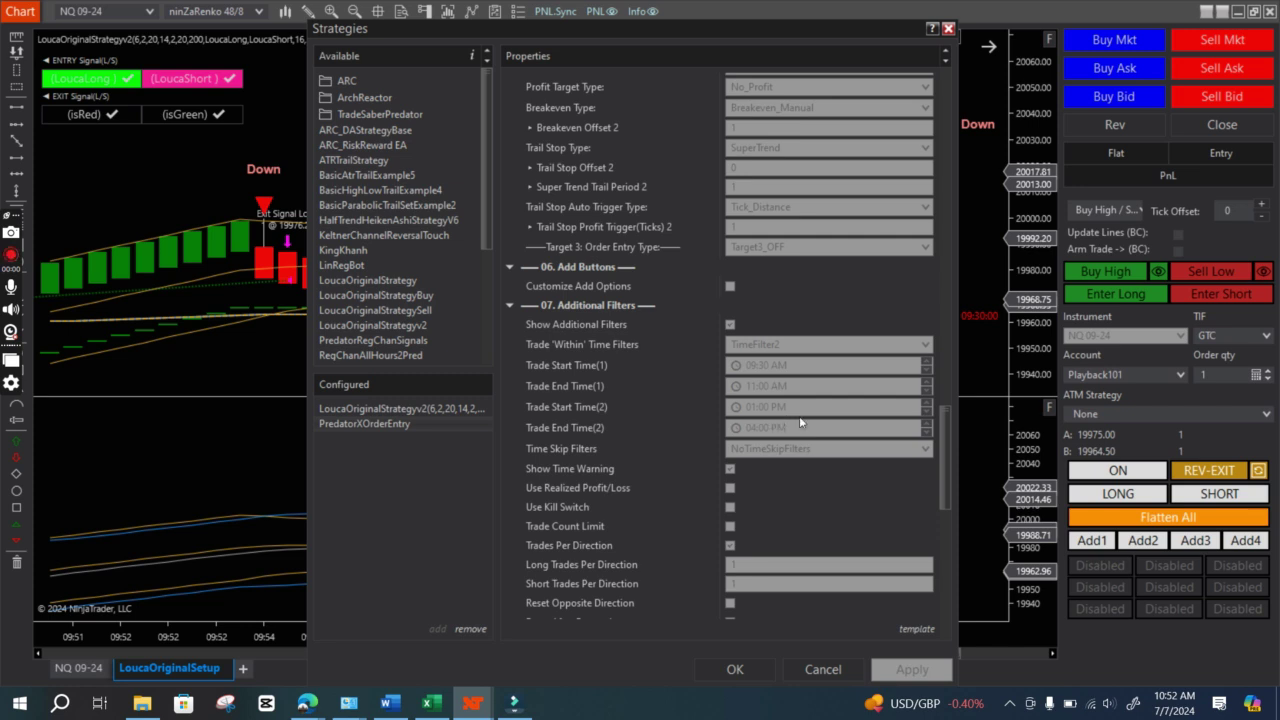
Step: Examine the order management, SuperTrend and fast moving average settings of PredatorXOrderEntry
{"action": "left_click_drag", "start_coordinate": [949, 433], "coordinate": [882, 341]}
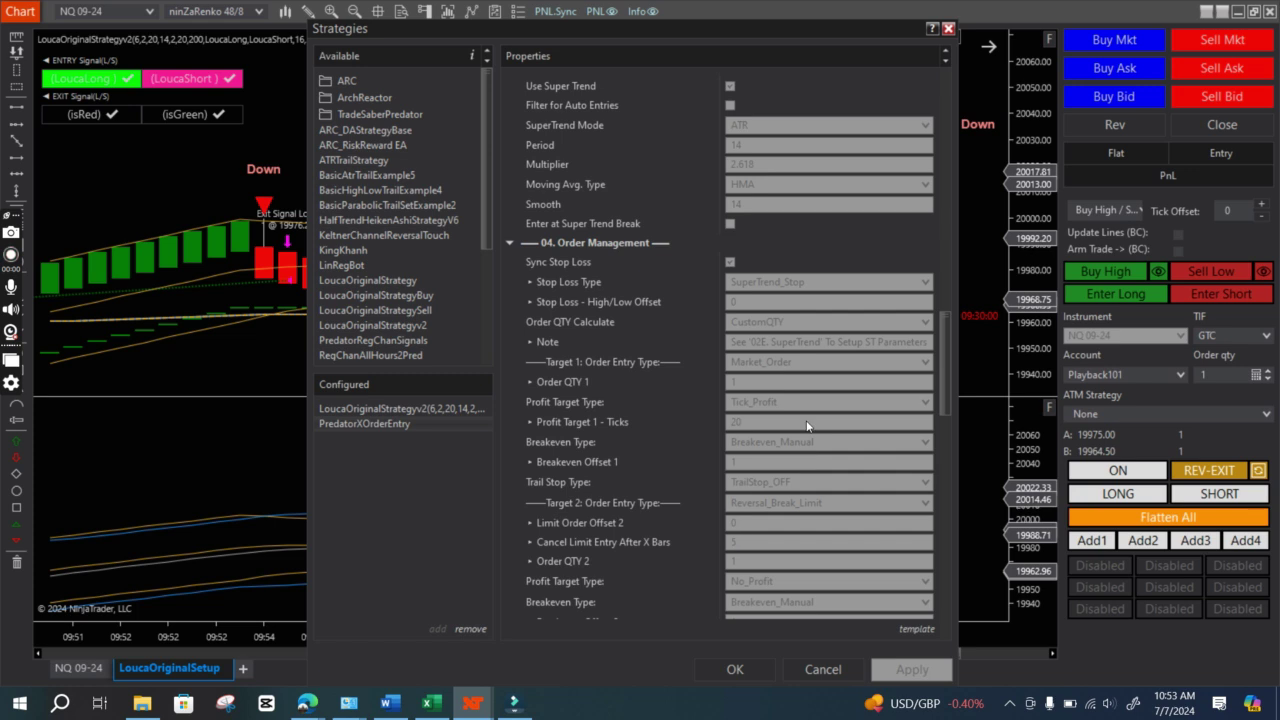
{"action": "left_click_drag", "start_coordinate": [941, 340], "coordinate": [940, 374]}
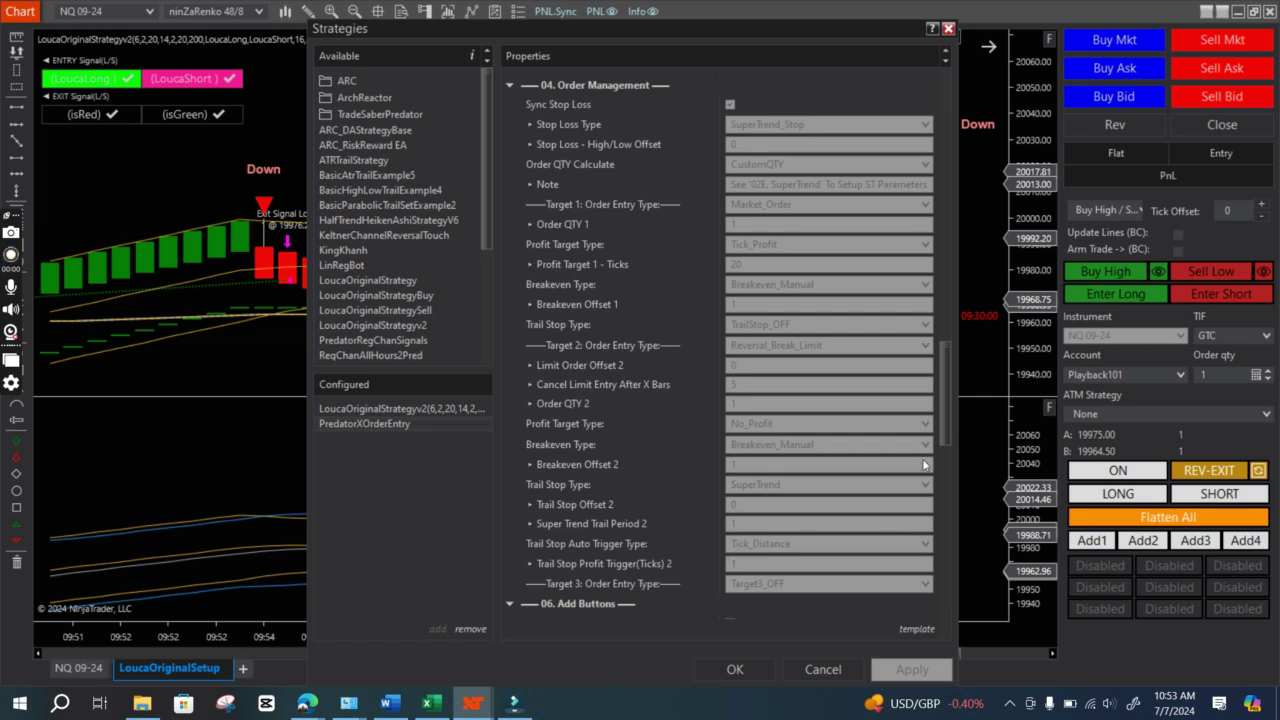
{"action": "left_click_drag", "start_coordinate": [946, 429], "coordinate": [953, 353]}
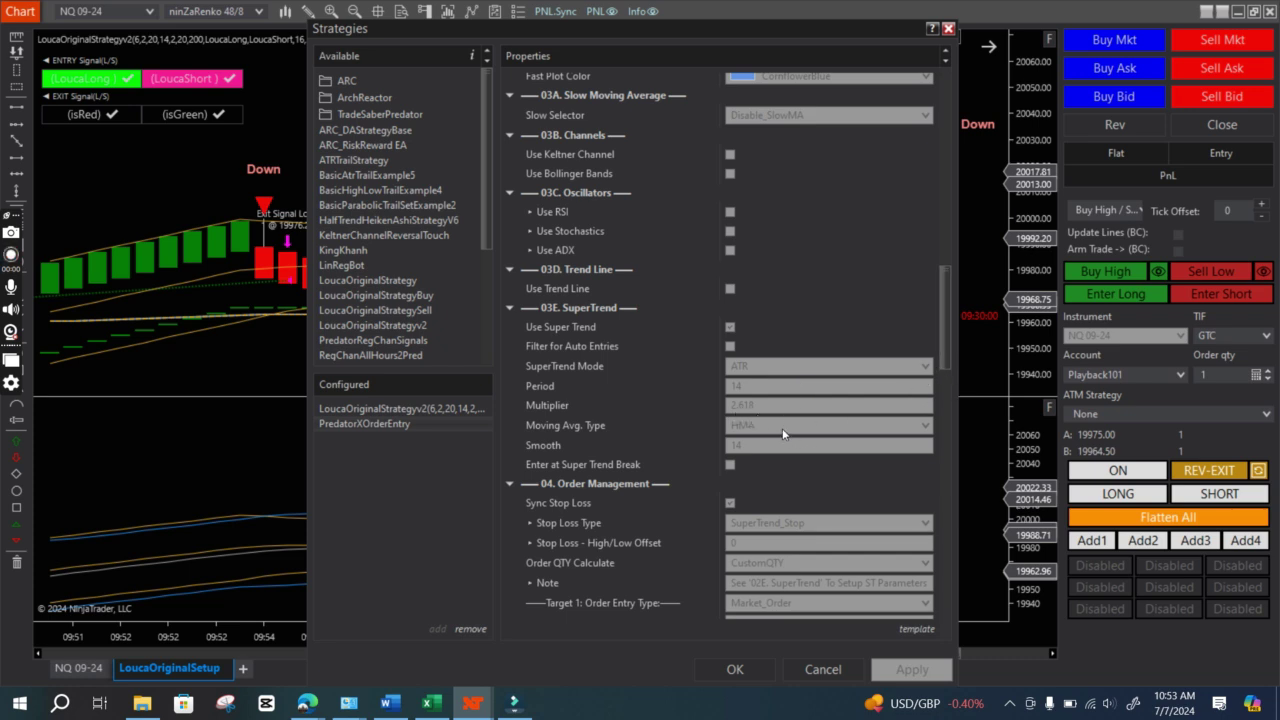
{"action": "left_click_drag", "start_coordinate": [949, 353], "coordinate": [949, 316]}
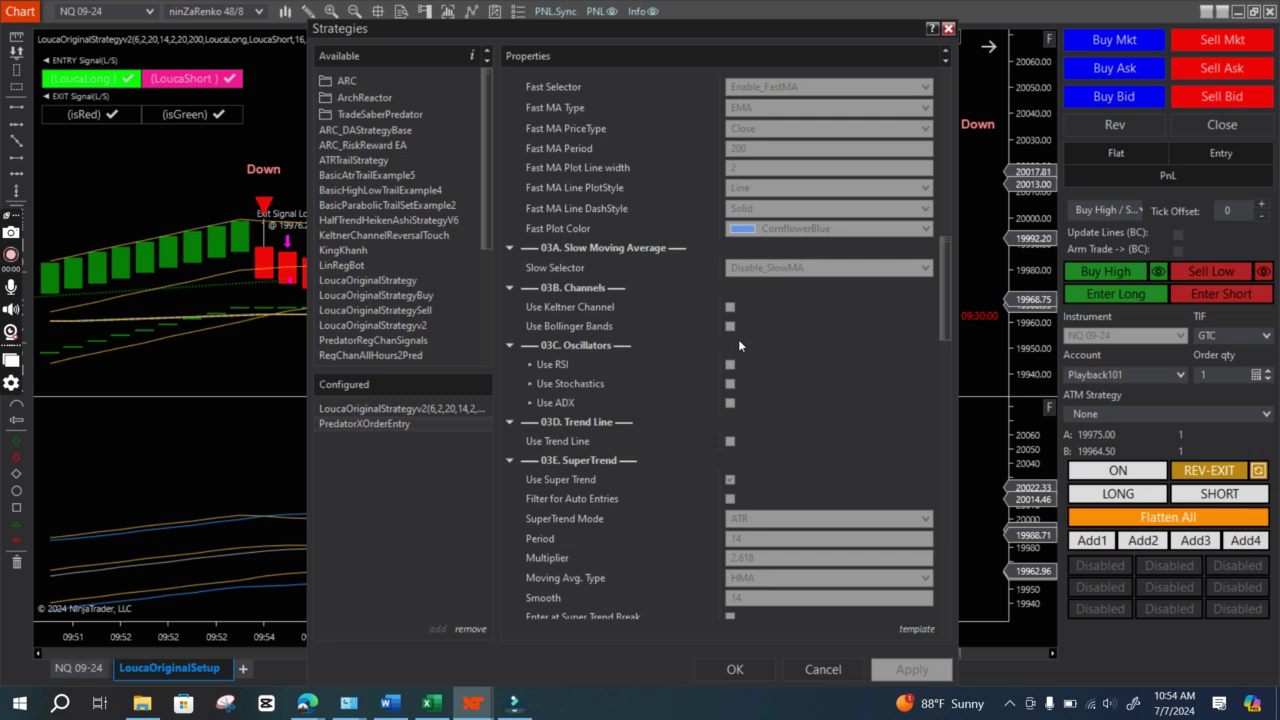
{"action": "left_click_drag", "start_coordinate": [945, 302], "coordinate": [952, 260]}
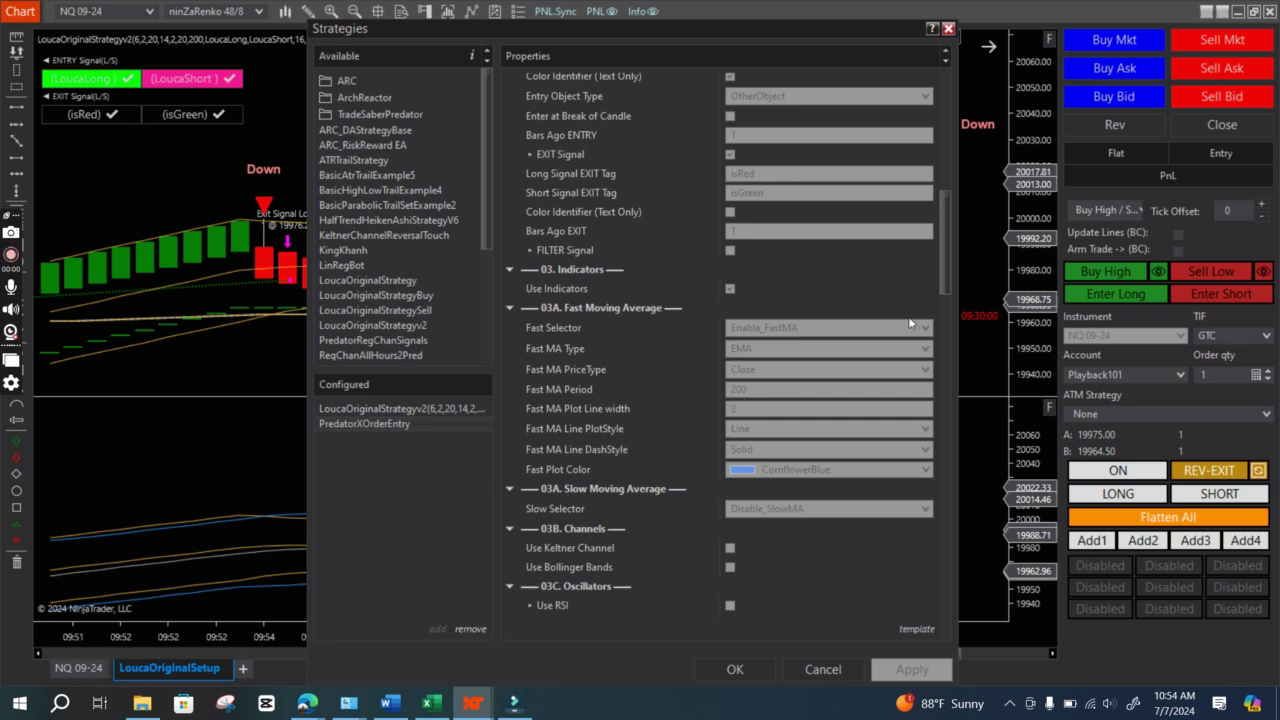
Step: Examine PredatorXOrderEntry's custom entry and exit signals, manual entry and controls settings, and close the strategies dialog with OK
{"action": "left_click_drag", "start_coordinate": [945, 266], "coordinate": [943, 206]}
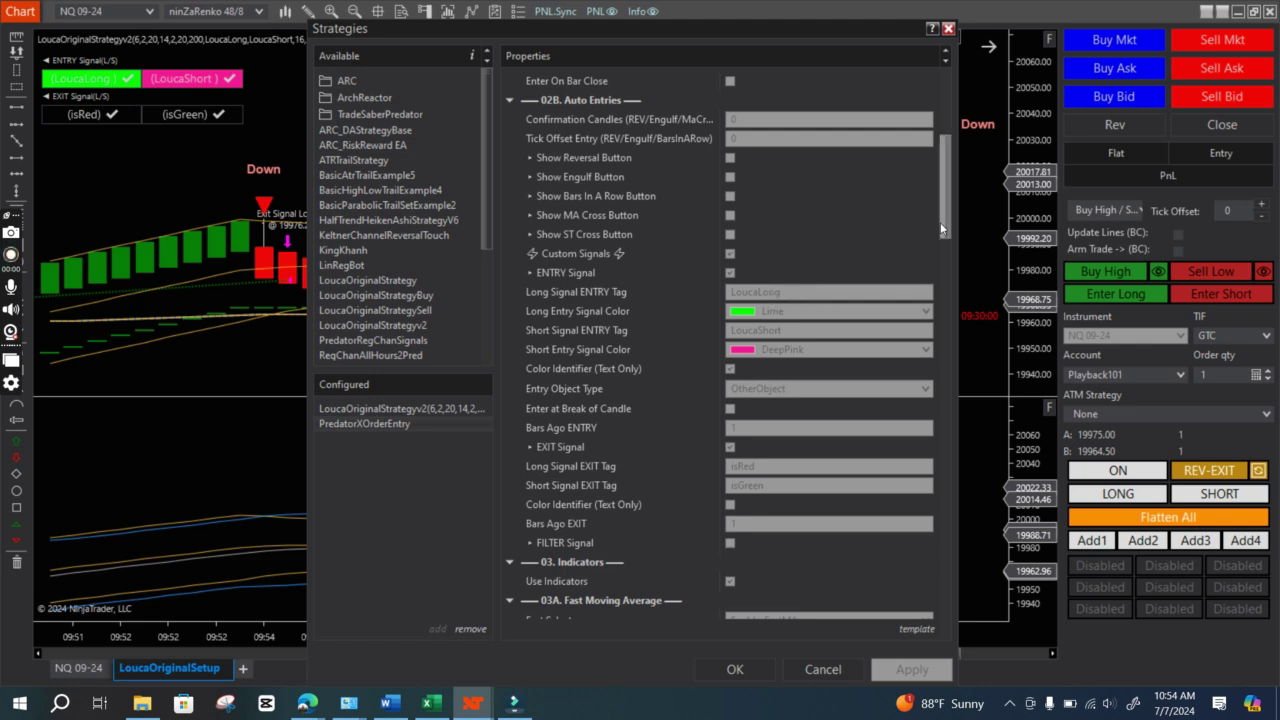
{"action": "scroll", "coordinate": [946, 215], "scroll_direction": "up", "scroll_amount": 1}
{"action": "left_click_drag", "start_coordinate": [946, 215], "coordinate": [946, 205]}
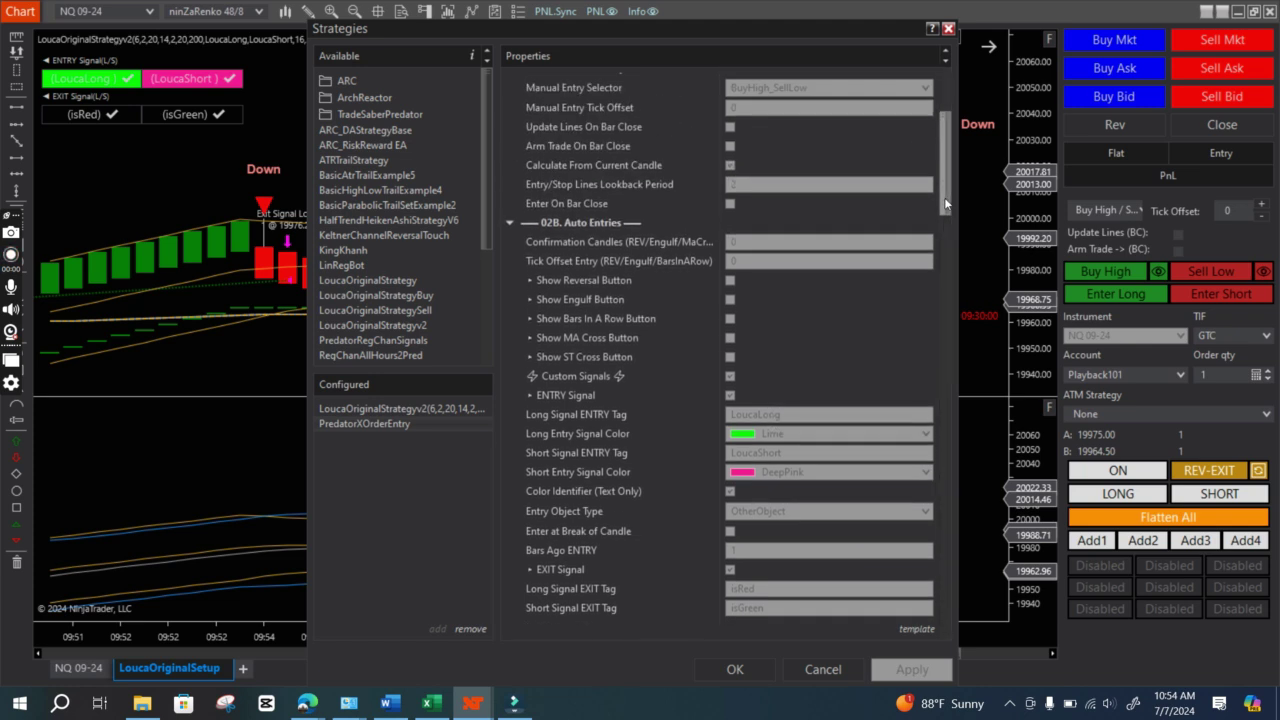
{"action": "left_click_drag", "start_coordinate": [946, 198], "coordinate": [948, 202]}
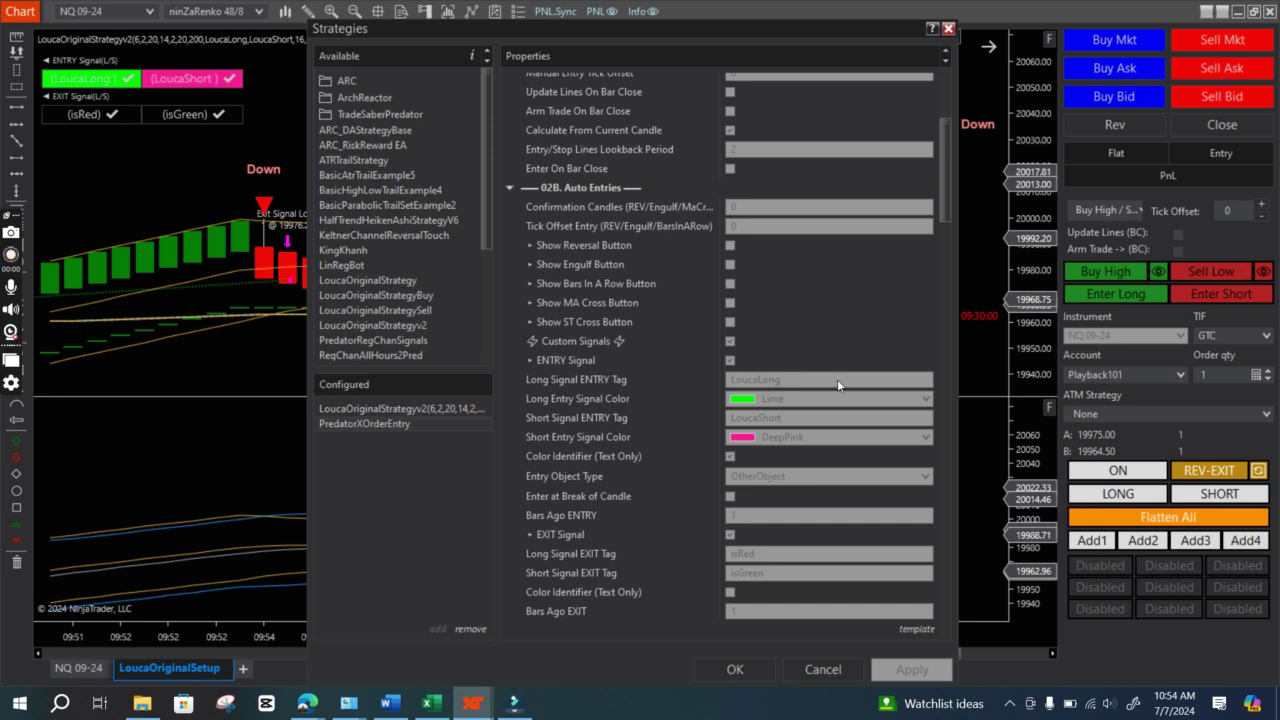
{"action": "left_click_drag", "start_coordinate": [947, 201], "coordinate": [947, 153]}
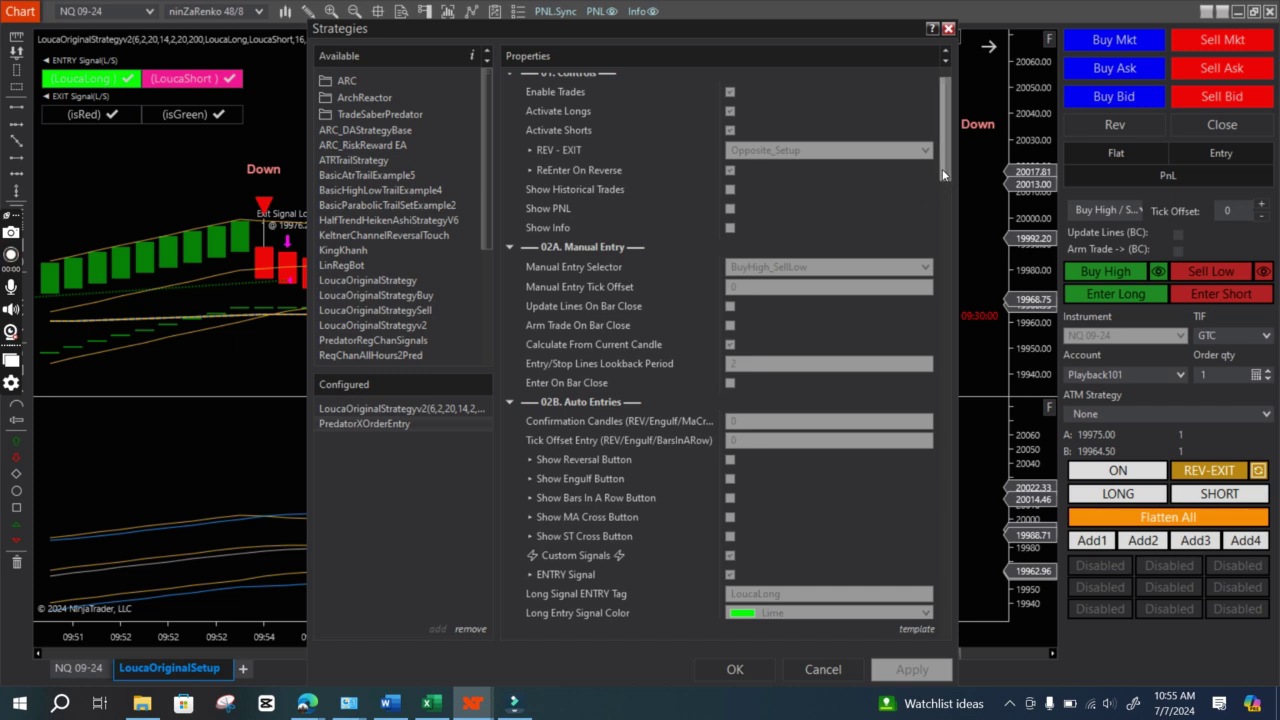
{"action": "left_click_drag", "start_coordinate": [941, 170], "coordinate": [942, 155]}
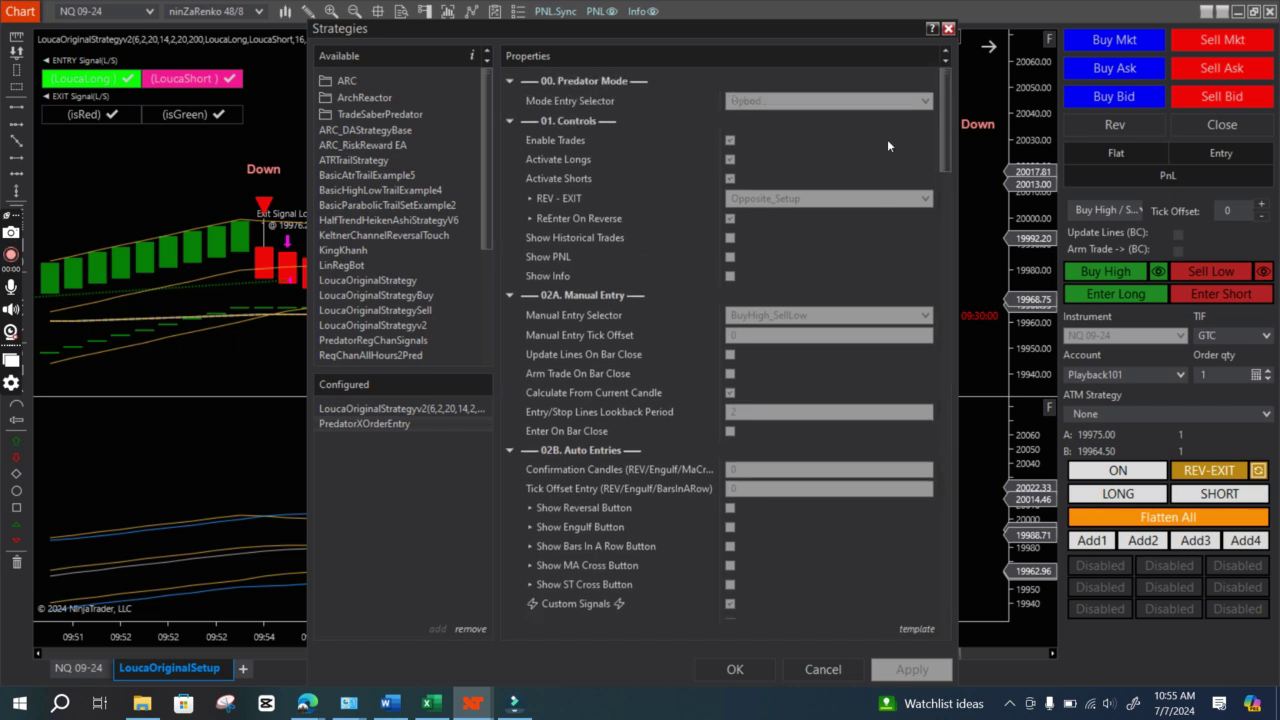
{"action": "left_click", "coordinate": [735, 670]}
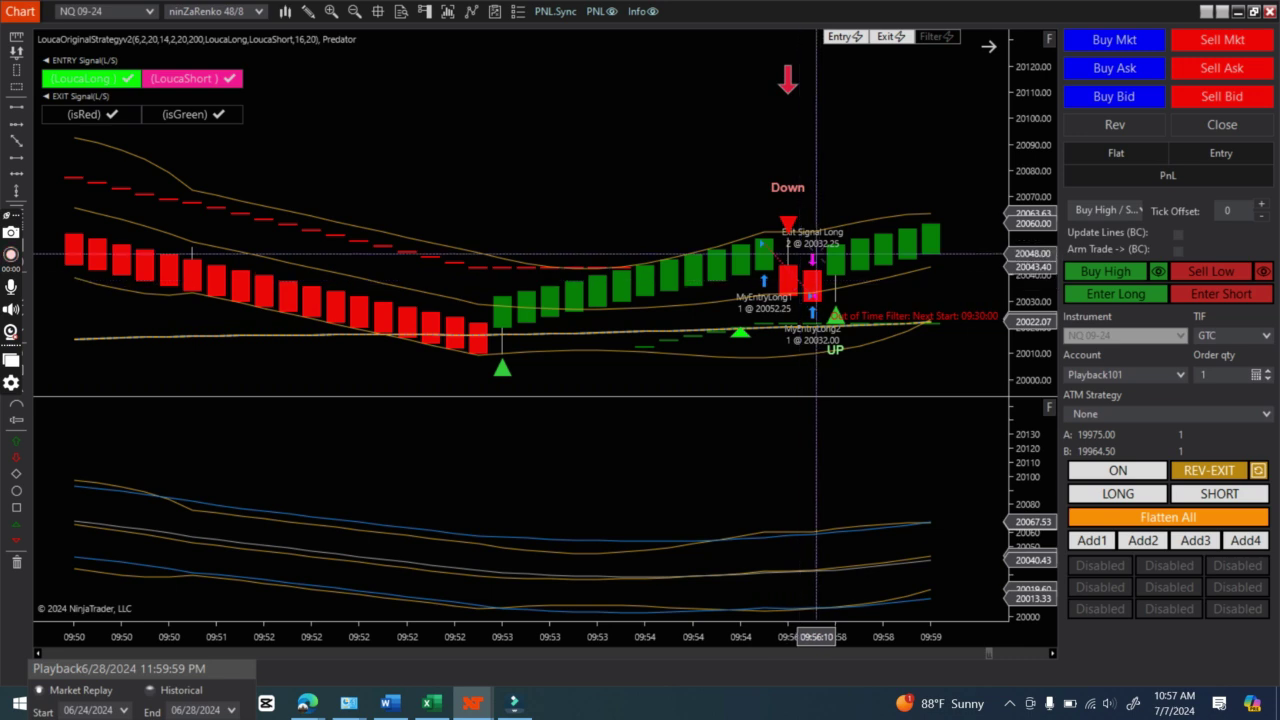
Step: Switch the Predator reversal mode from REV-EXIT to REV REV
{"action": "left_click", "coordinate": [1215, 477]}
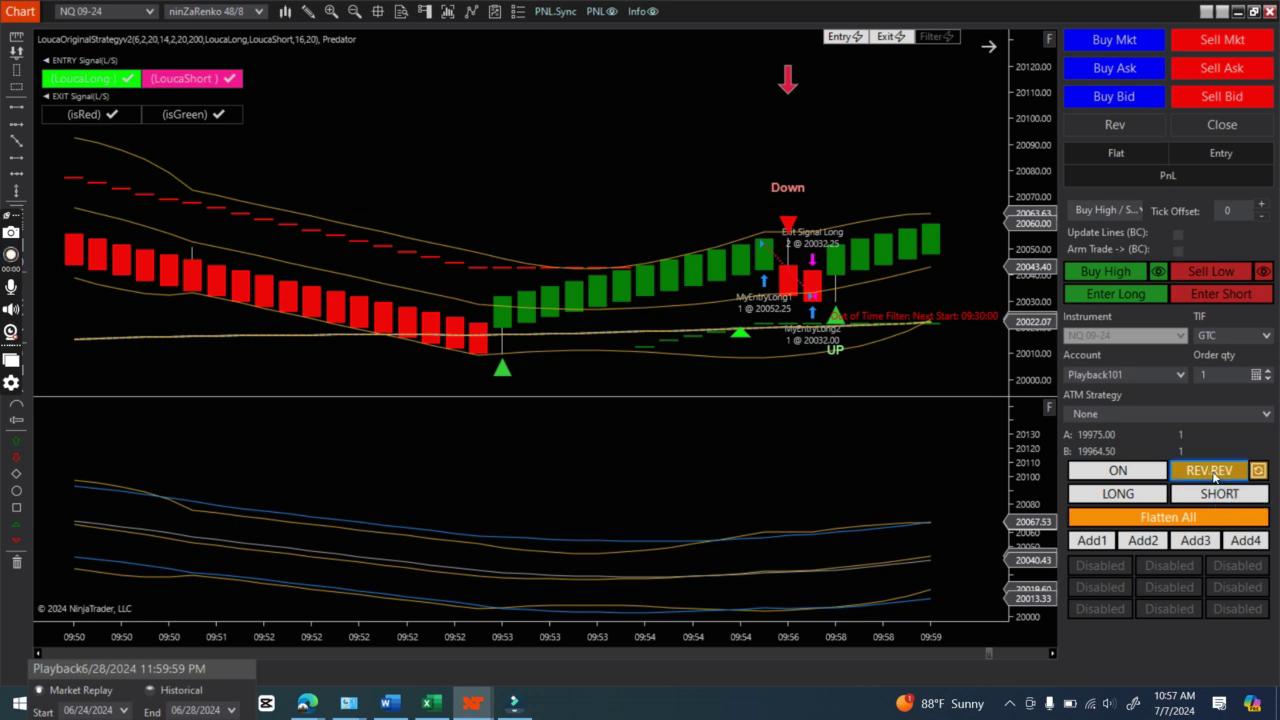